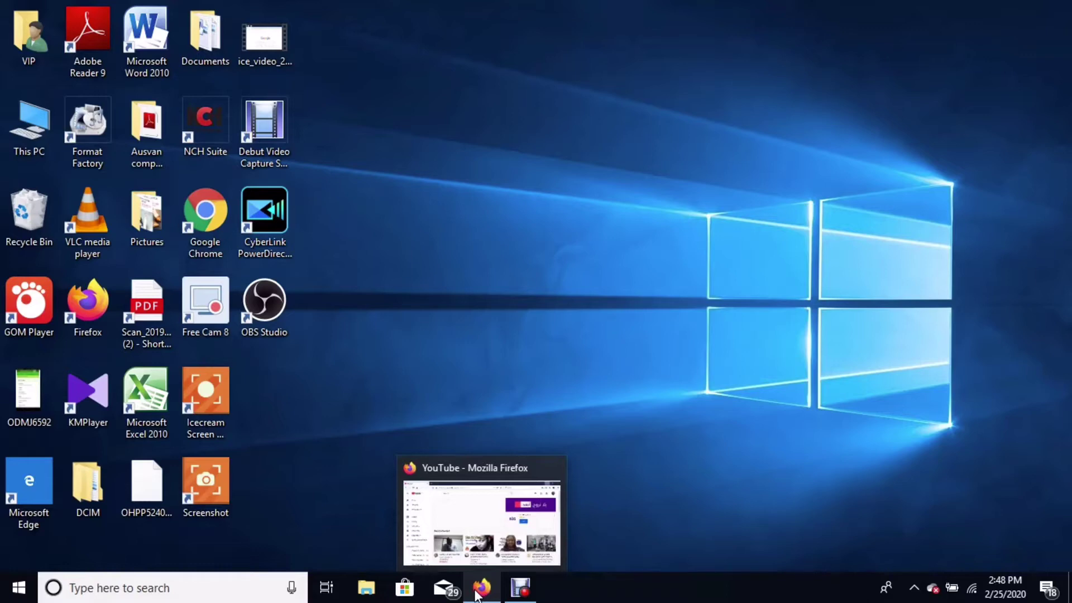
Switch to Firefox with YouTube open and go to the channel's list of uploaded videos in YouTube Studio.
click(480, 588)
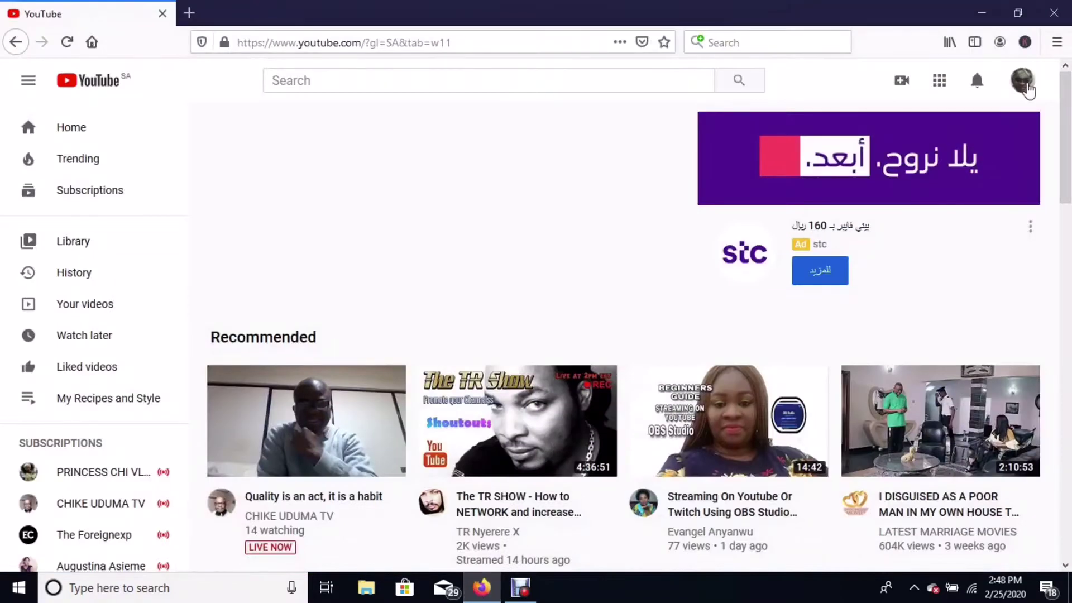
click(1026, 85)
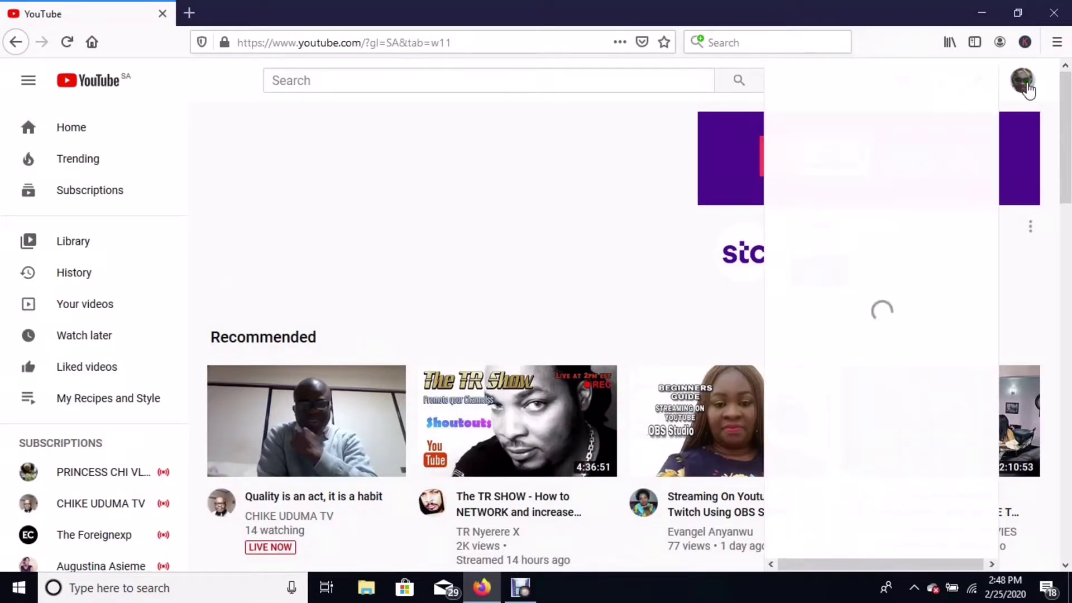
click(843, 237)
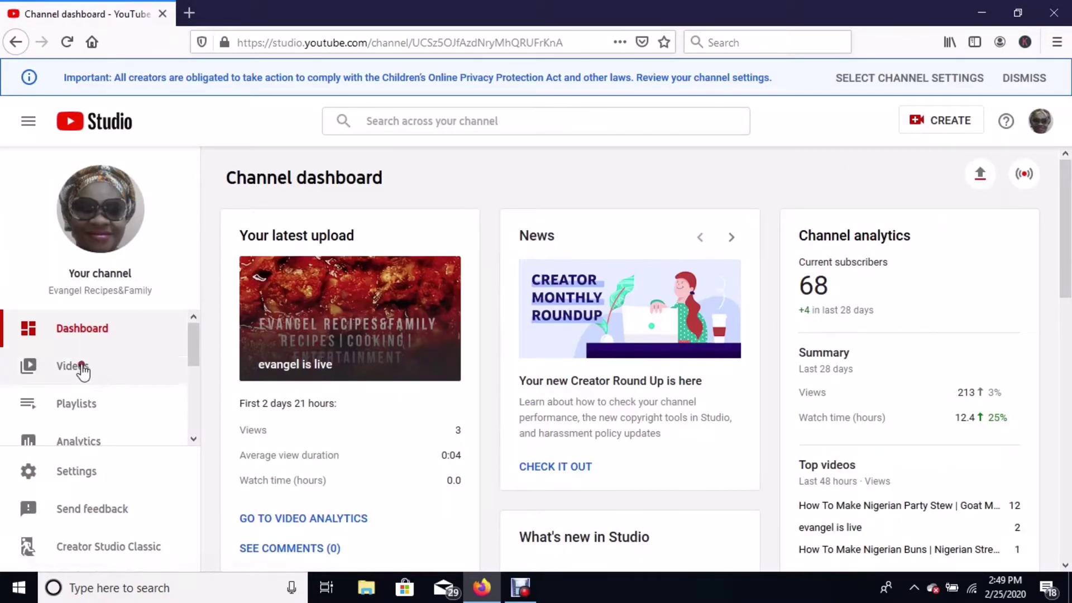
click(82, 372)
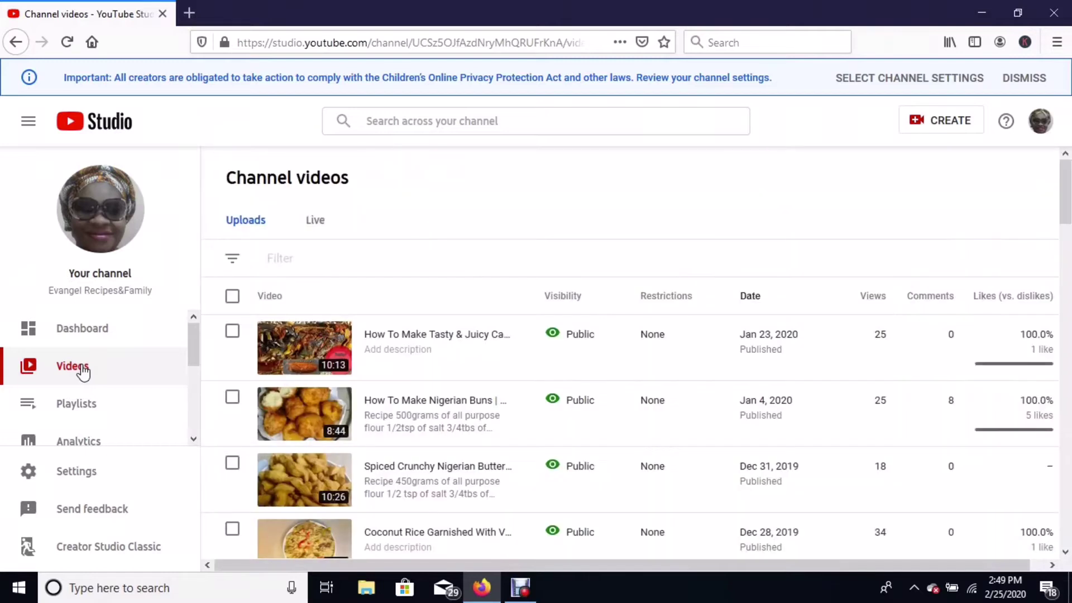
Find the "Coconut Rice Garnished With Vegetable" video among the channel's uploads and open its details.
click(1065, 555)
scroll(1065, 556, down, 20)
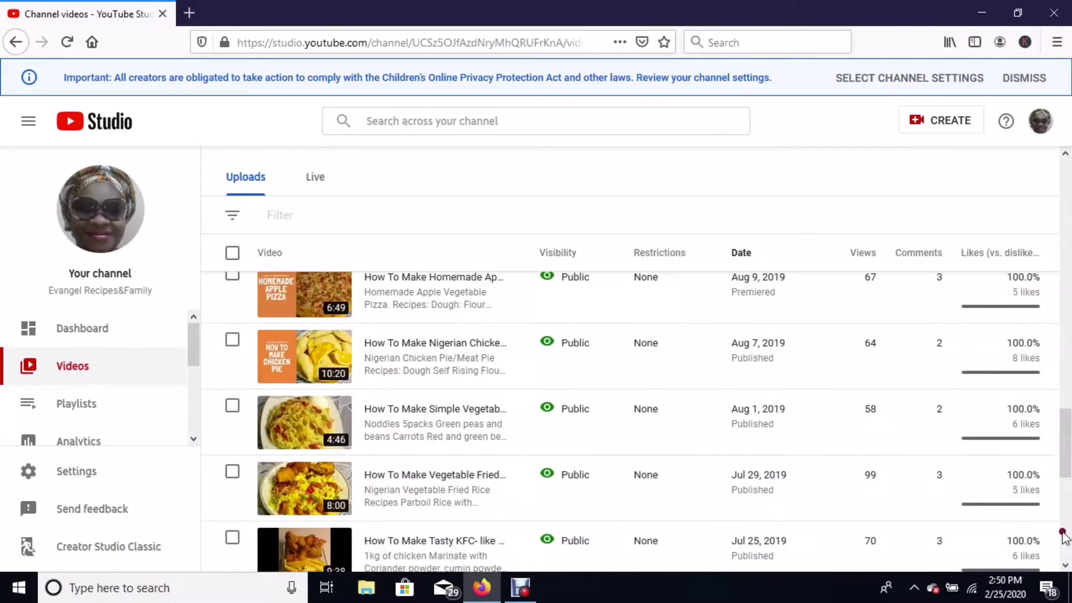
click(1065, 157)
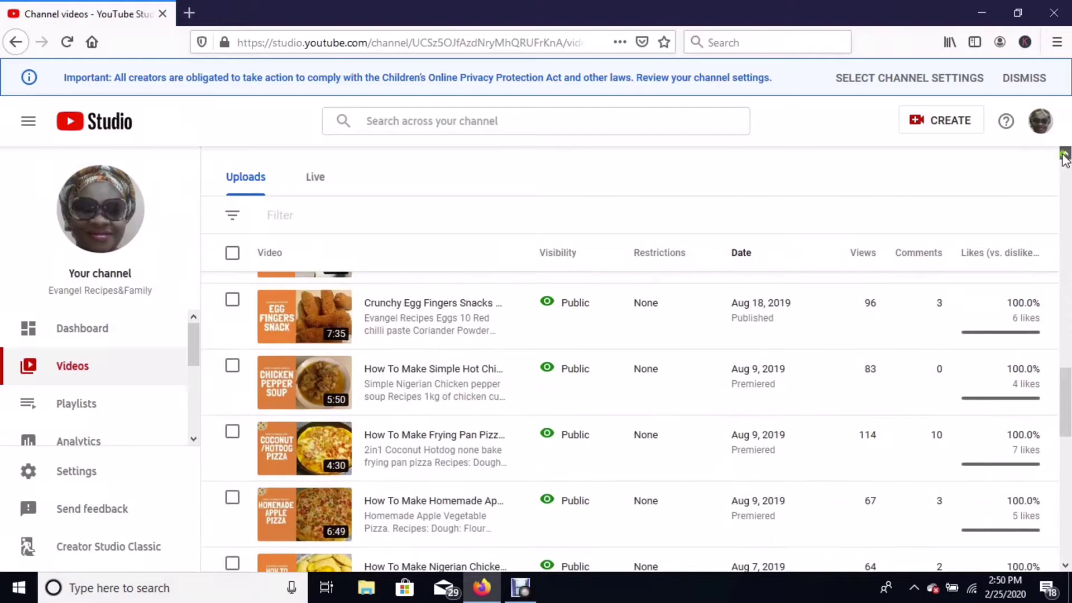
click(1065, 157)
click(1065, 156)
click(1065, 158)
click(1065, 157)
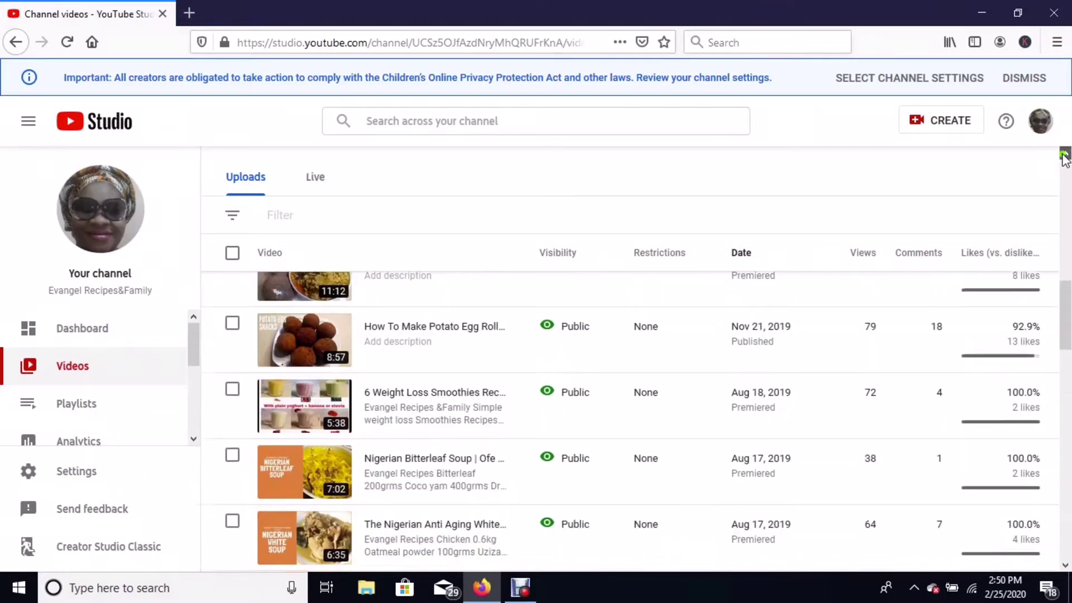
click(1065, 158)
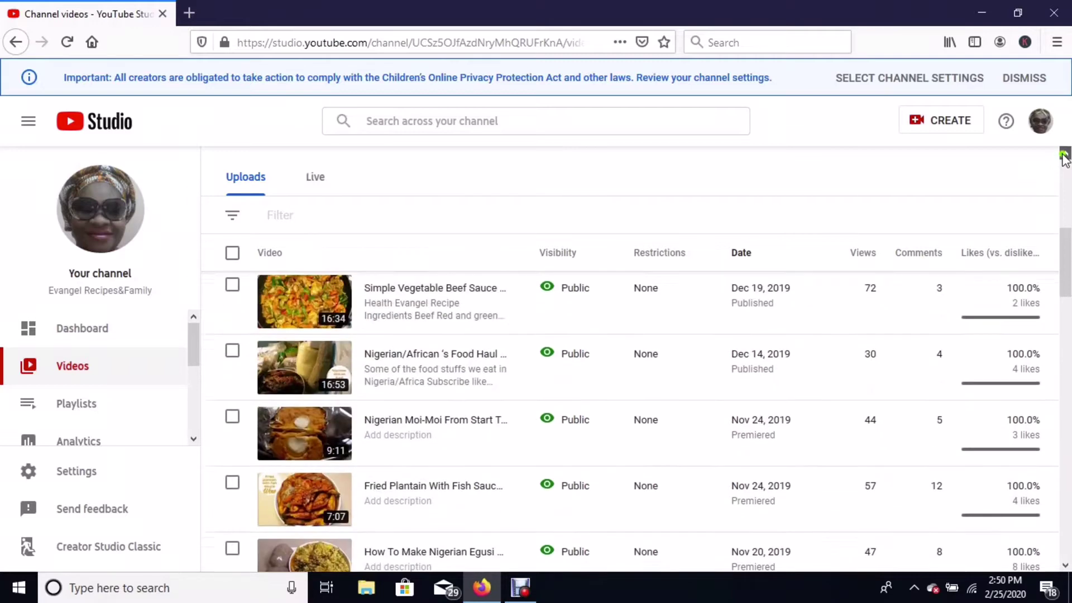
click(1065, 158)
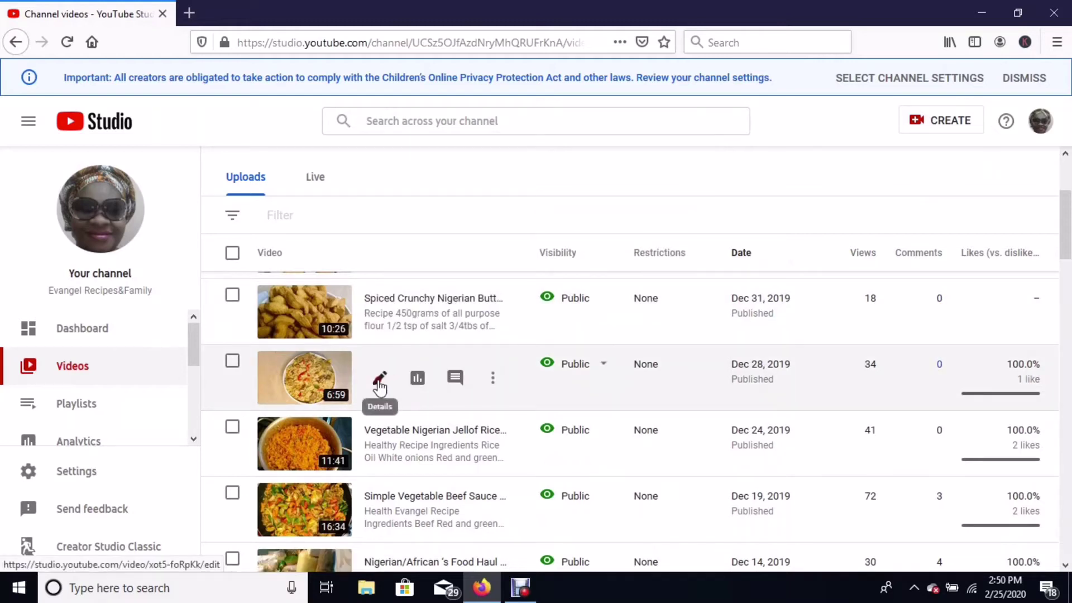
click(380, 383)
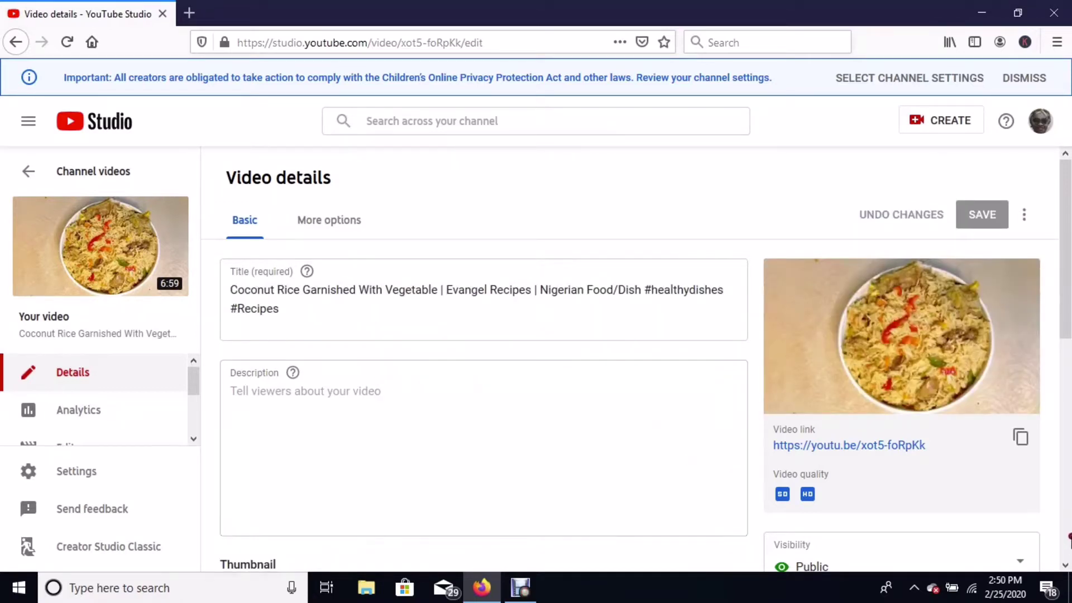
Open the end screen editor for the coconut rice video from its details.
click(1066, 562)
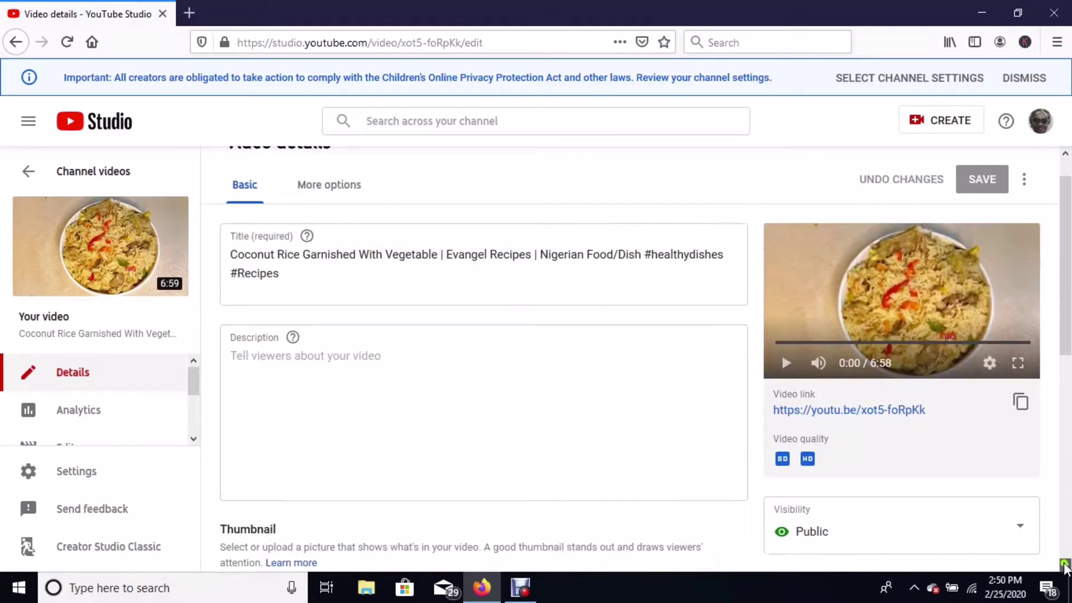
click(1066, 565)
click(1066, 565)
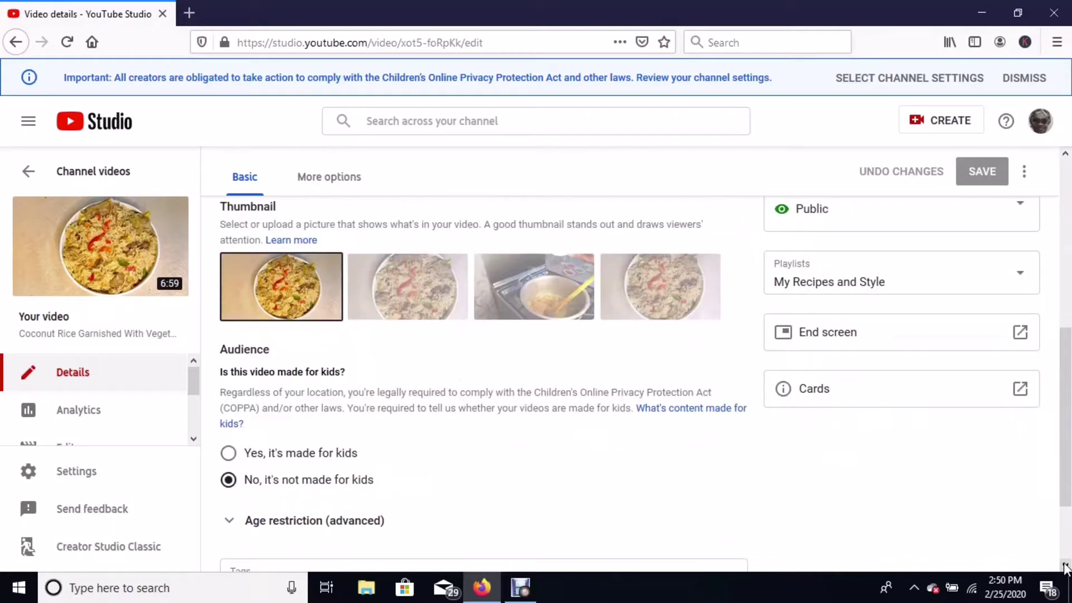
click(892, 339)
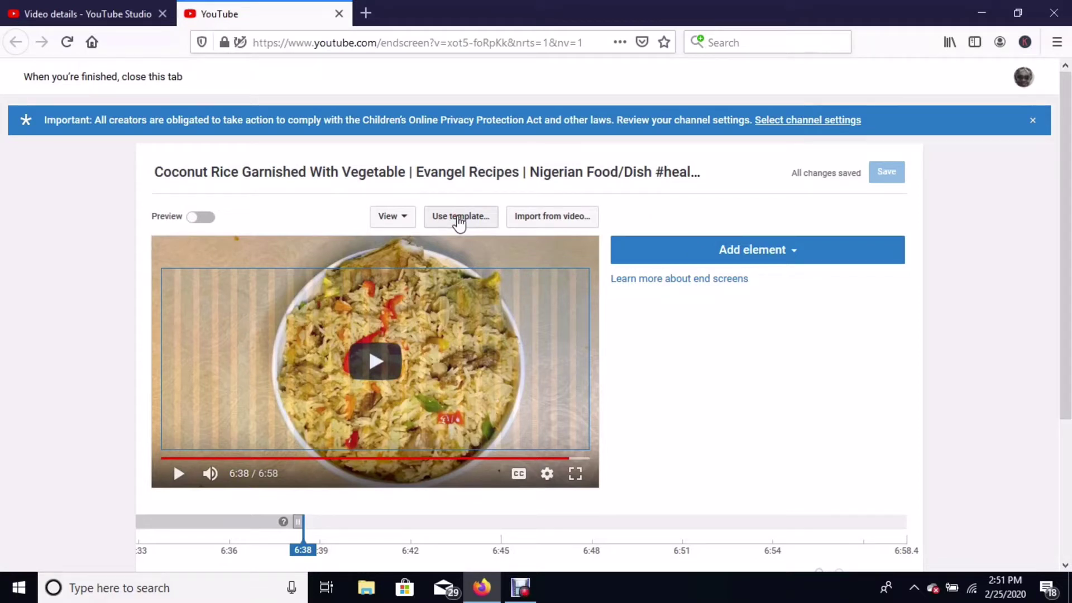
Browse the available end screen templates, from 1 Video | 1 Subscribe to 4 Videos, and close the selection without applying one.
click(459, 222)
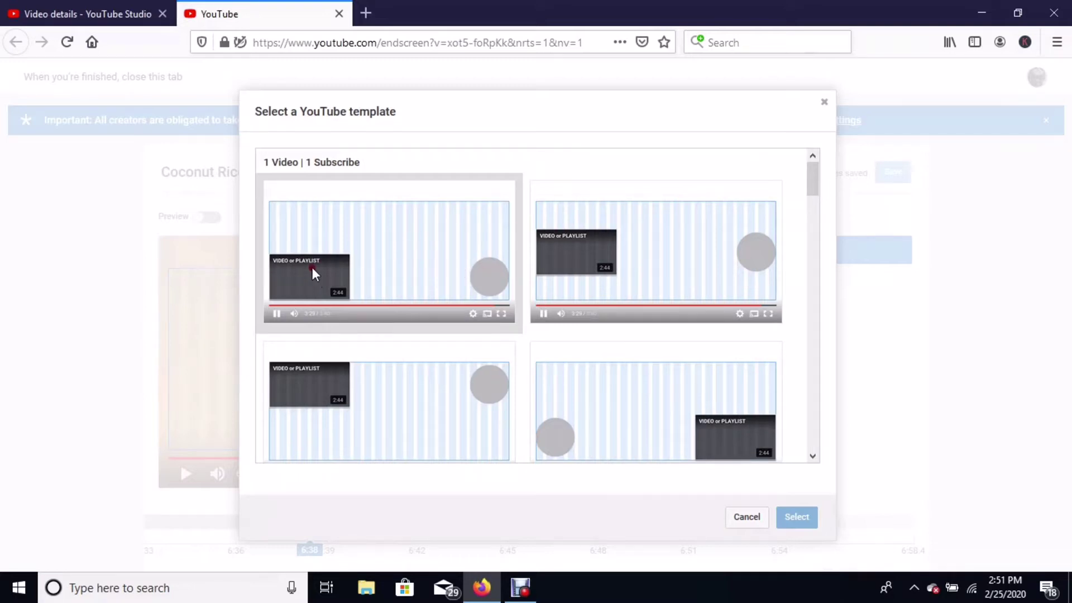
click(490, 261)
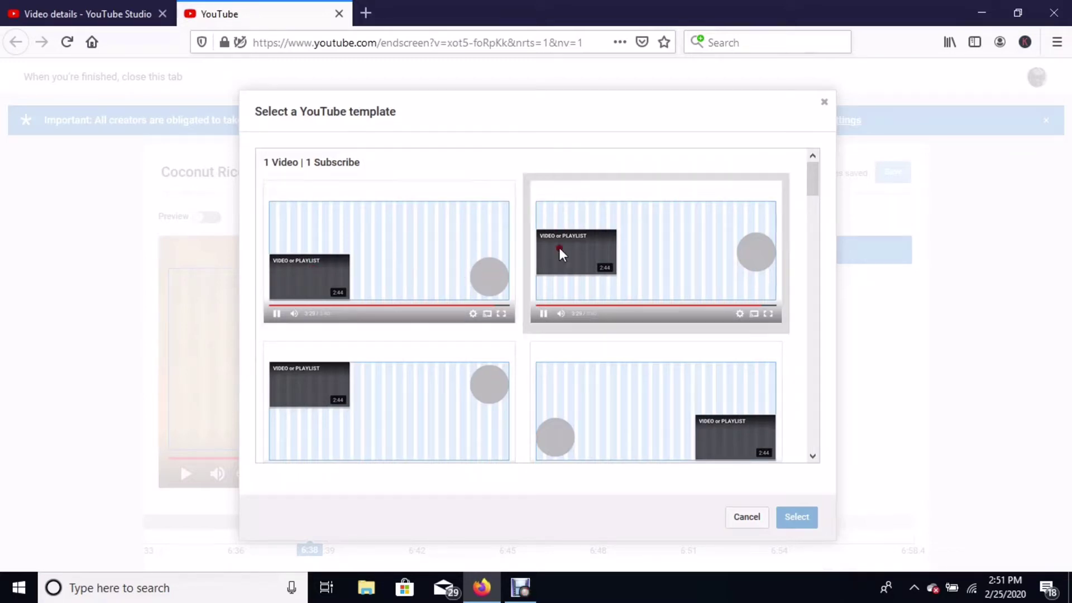
click(596, 246)
click(772, 257)
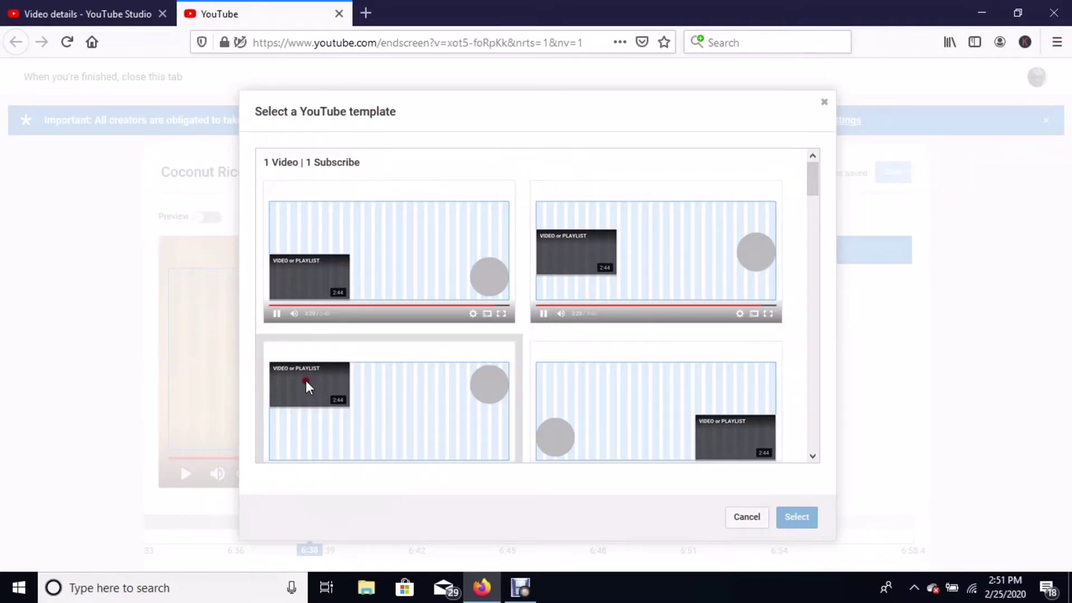
click(812, 456)
scroll(812, 456, down, 5)
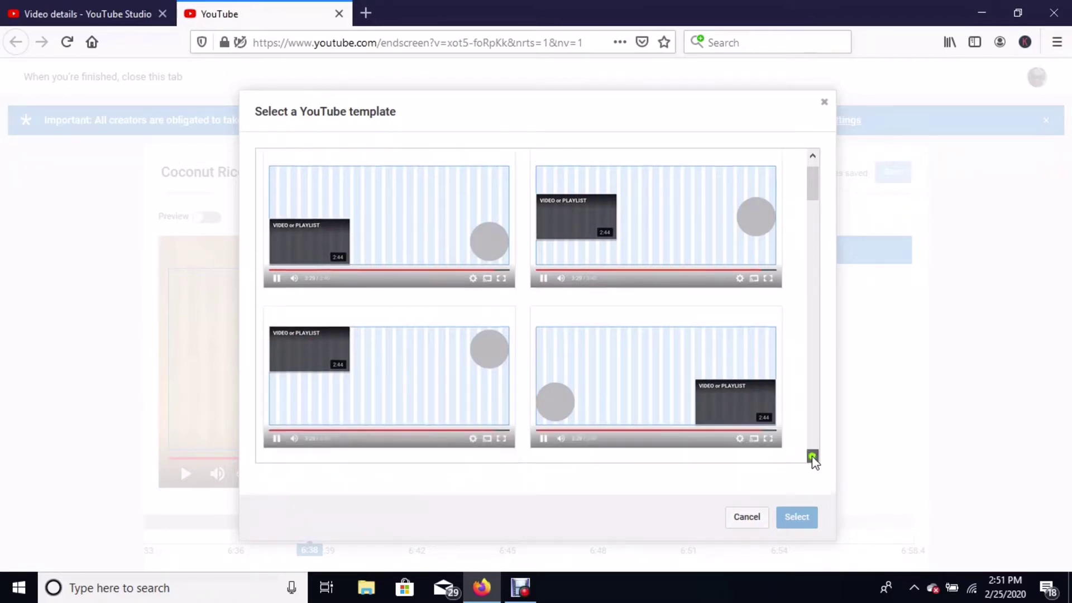
scroll(812, 456, down, 5)
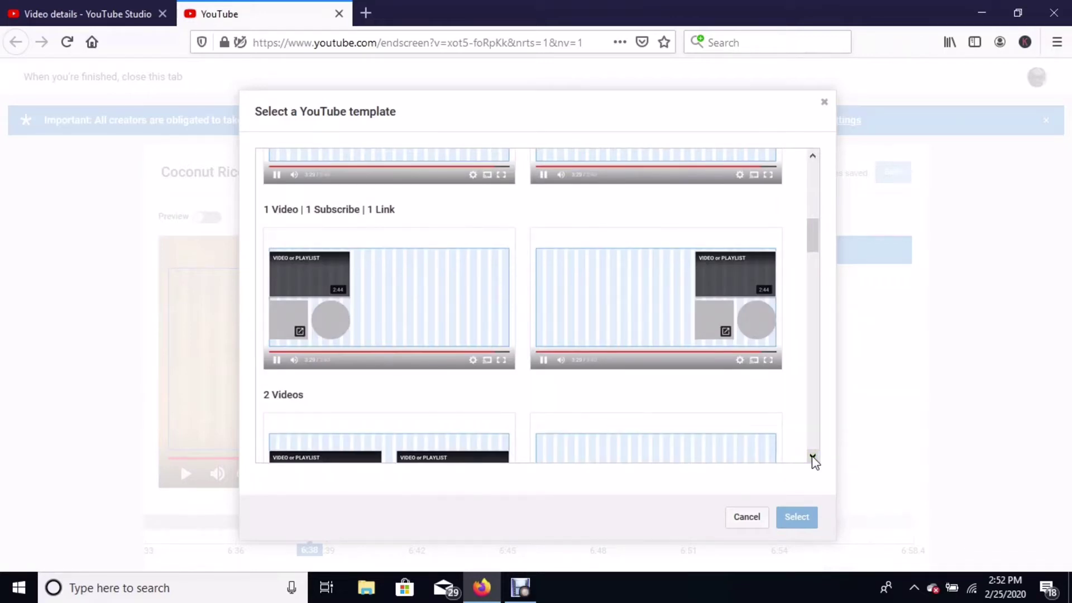
scroll(812, 456, down, 5)
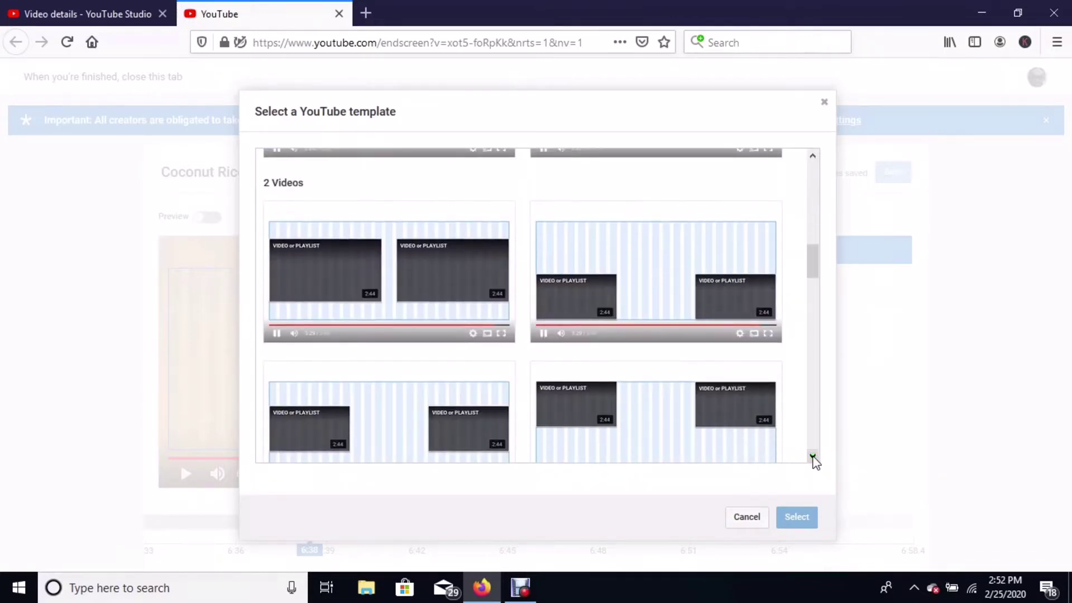
scroll(812, 456, down, 5)
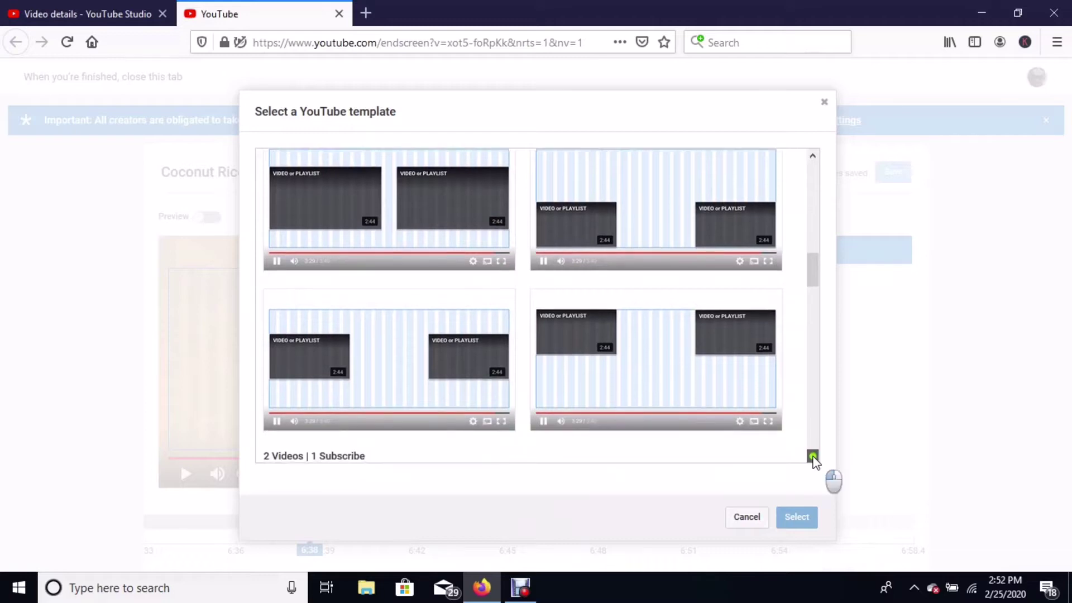
scroll(812, 456, down, 5)
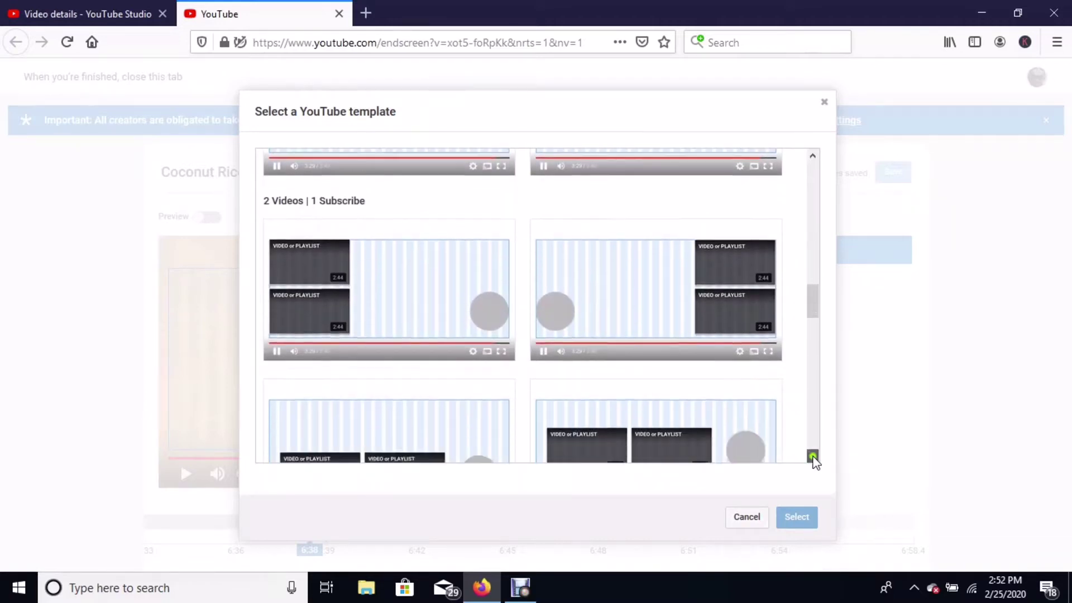
scroll(812, 456, down, 5)
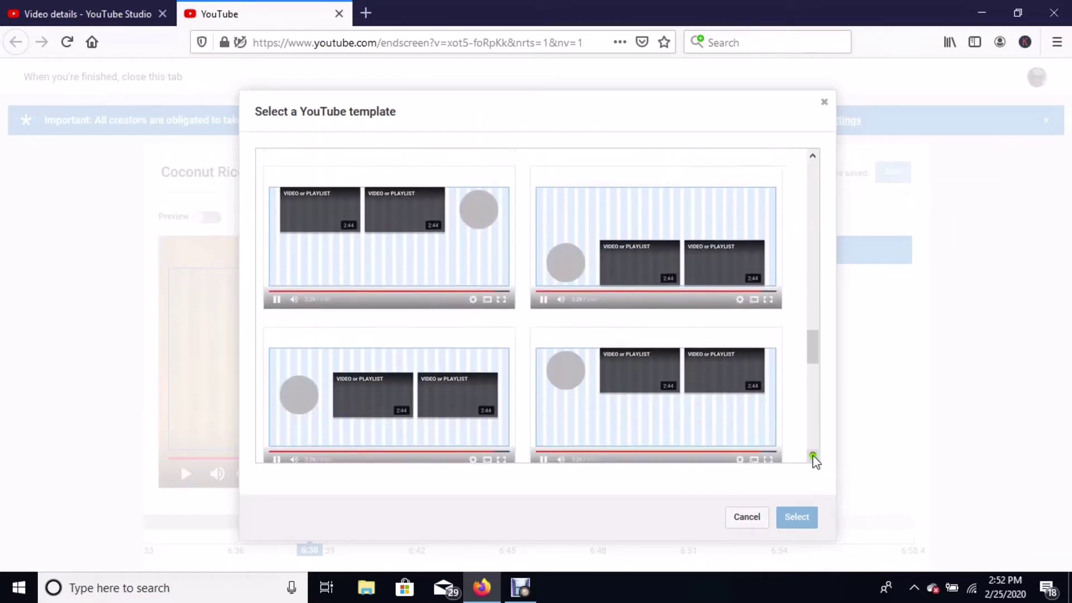
scroll(815, 461, down, 5)
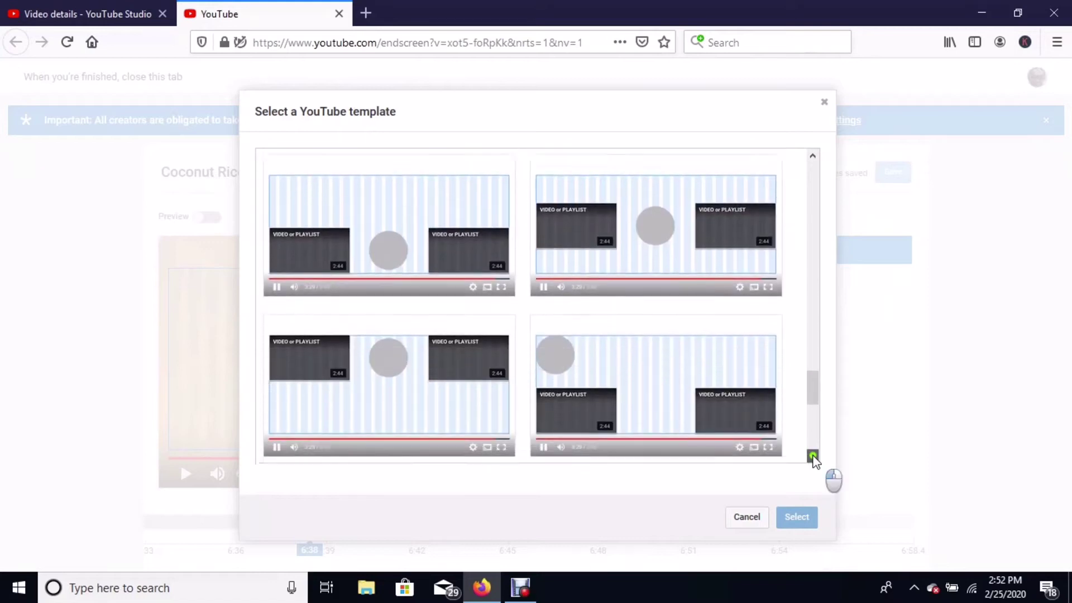
scroll(815, 461, down, 3)
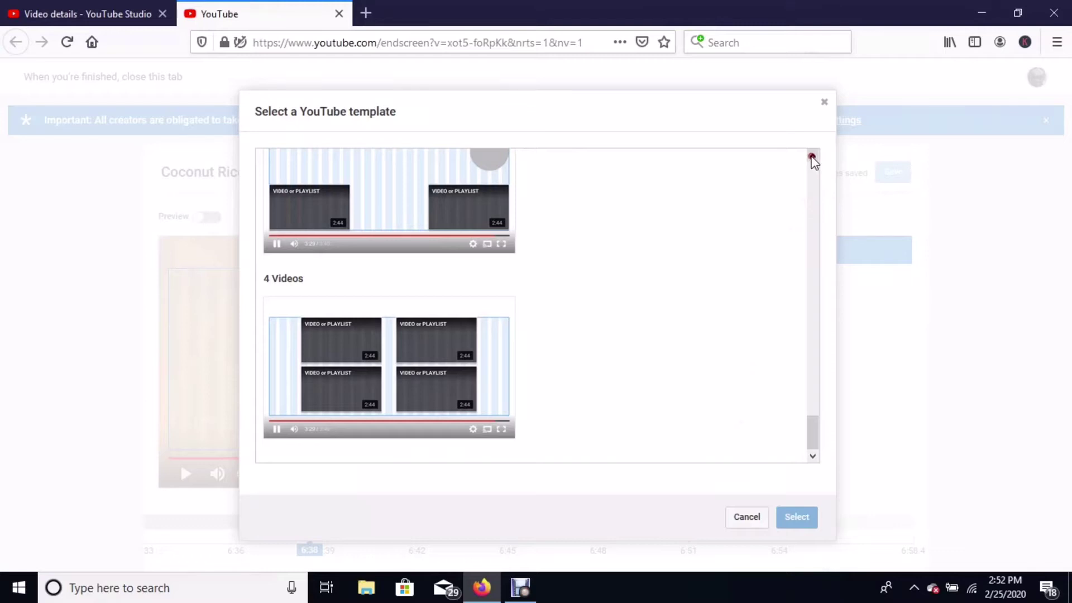
click(813, 156)
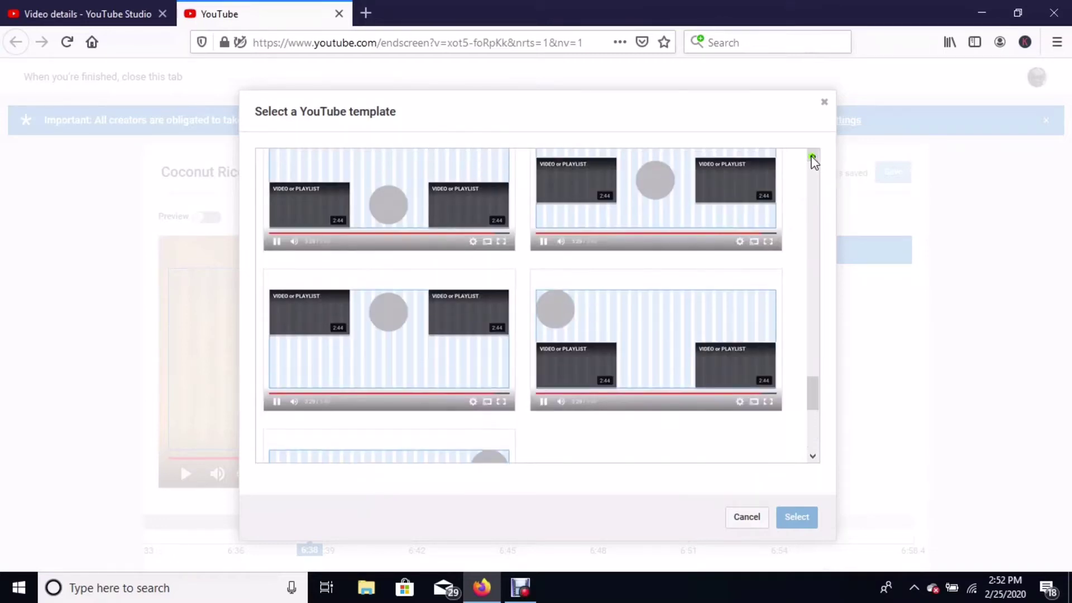
click(812, 158)
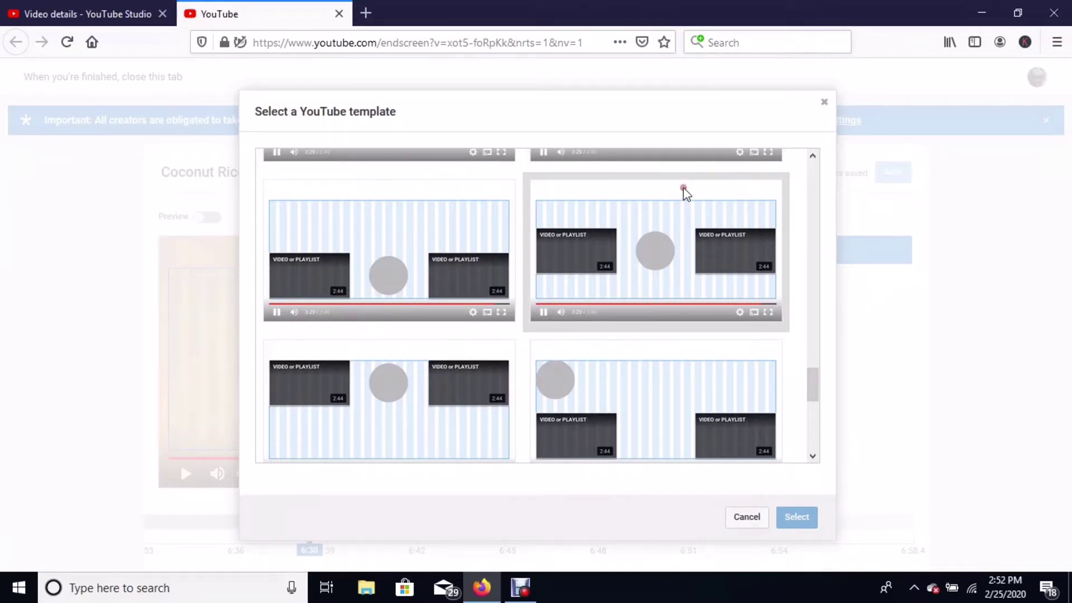
click(812, 157)
click(813, 159)
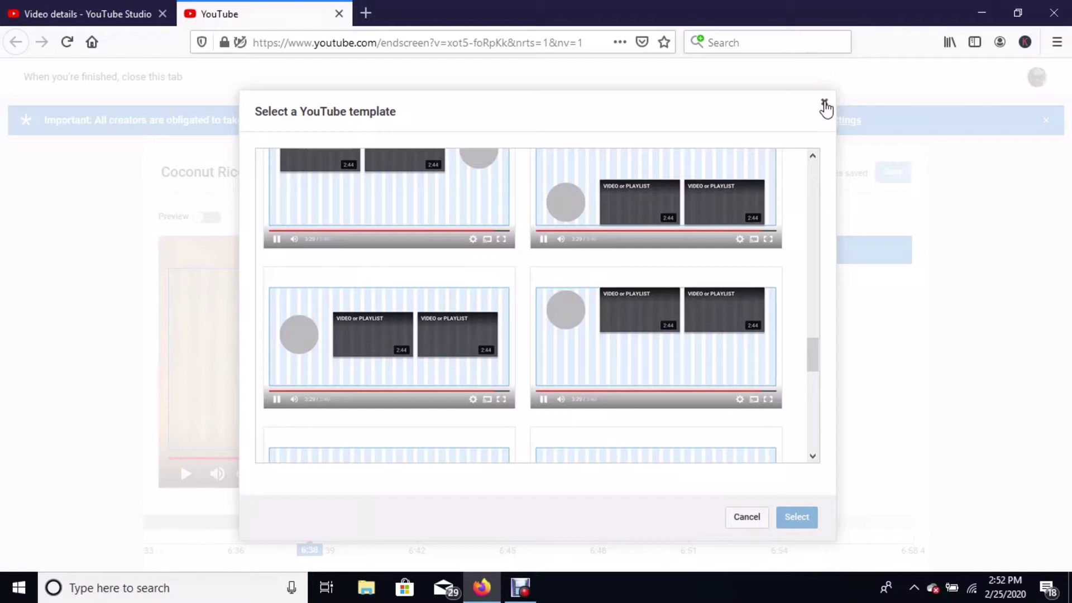
click(824, 104)
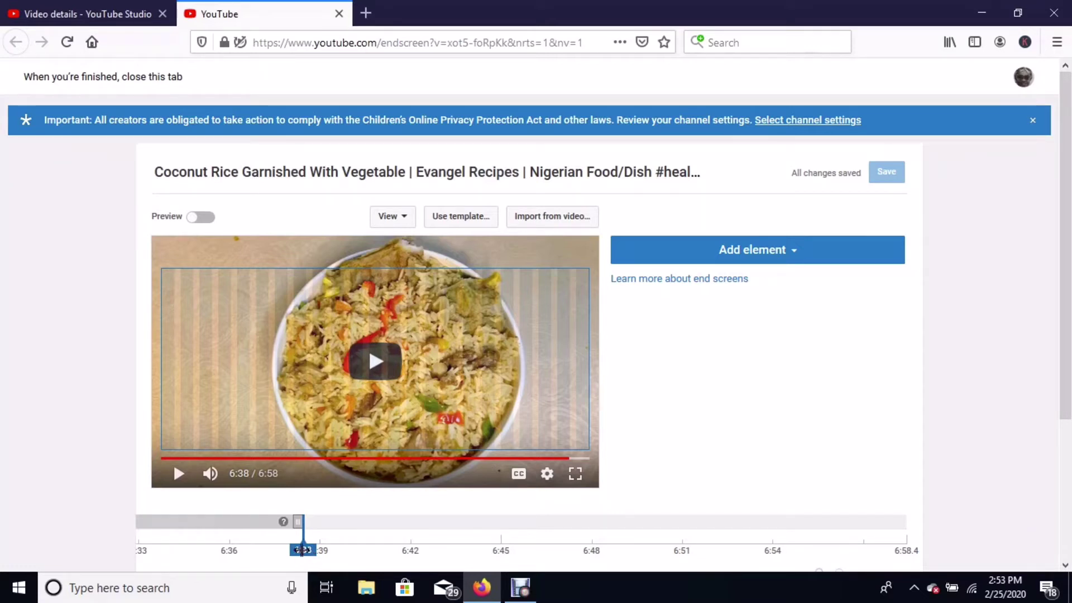
Add a Best for viewer video element starting at 6:42 and place it in the lower-left corner of the end screen area.
drag(302, 549, 416, 544)
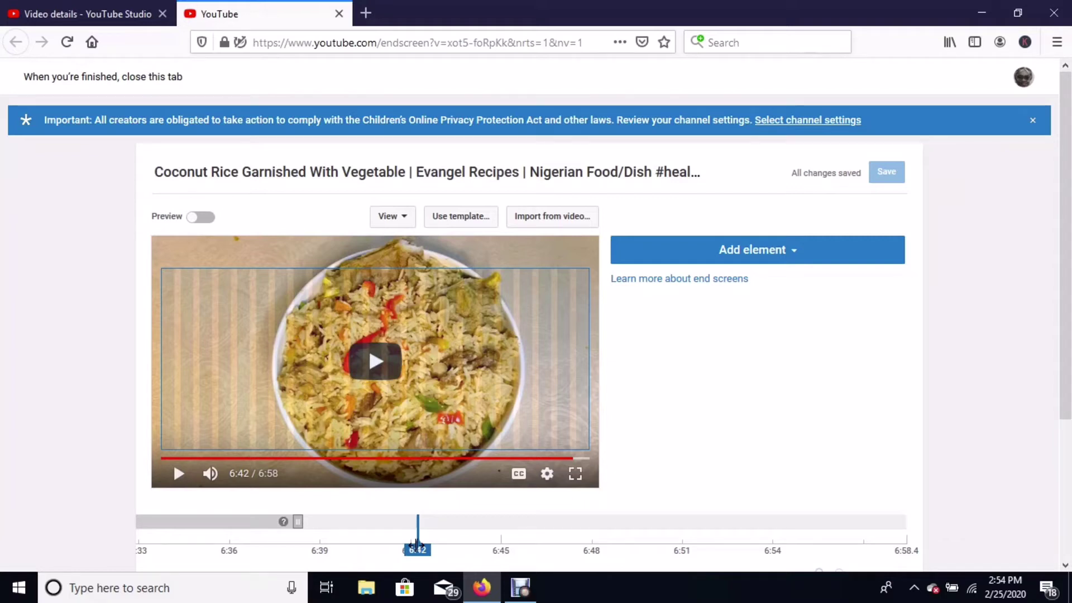
click(712, 259)
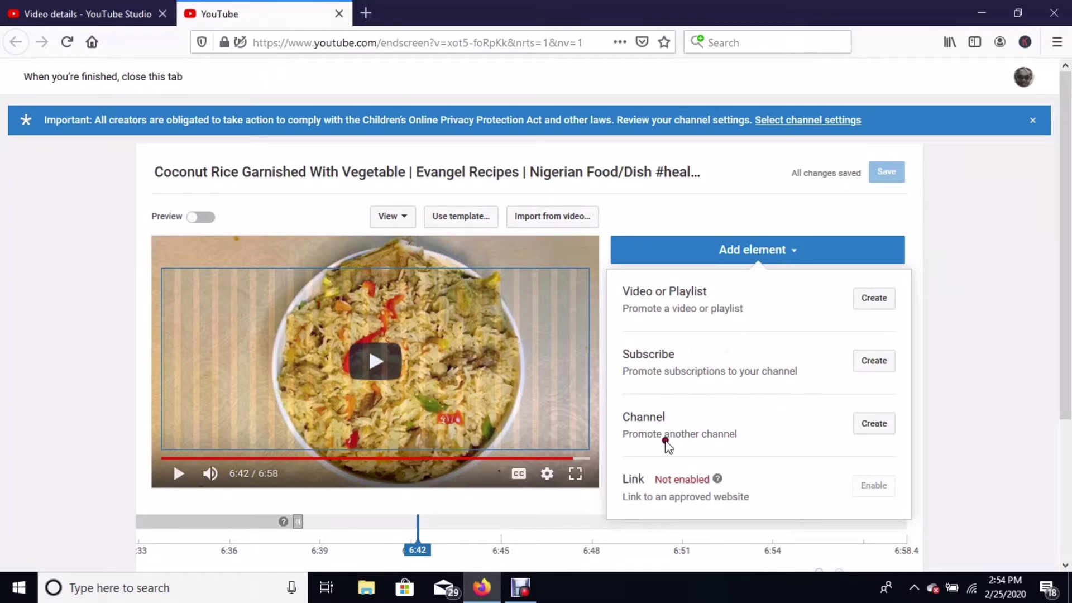
click(874, 301)
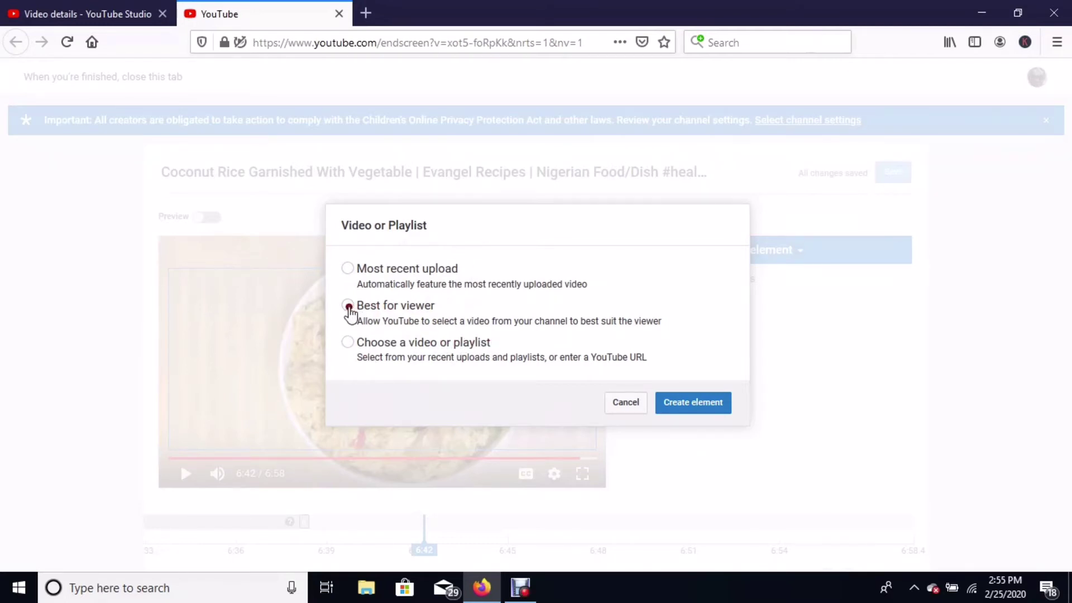
click(348, 307)
click(673, 397)
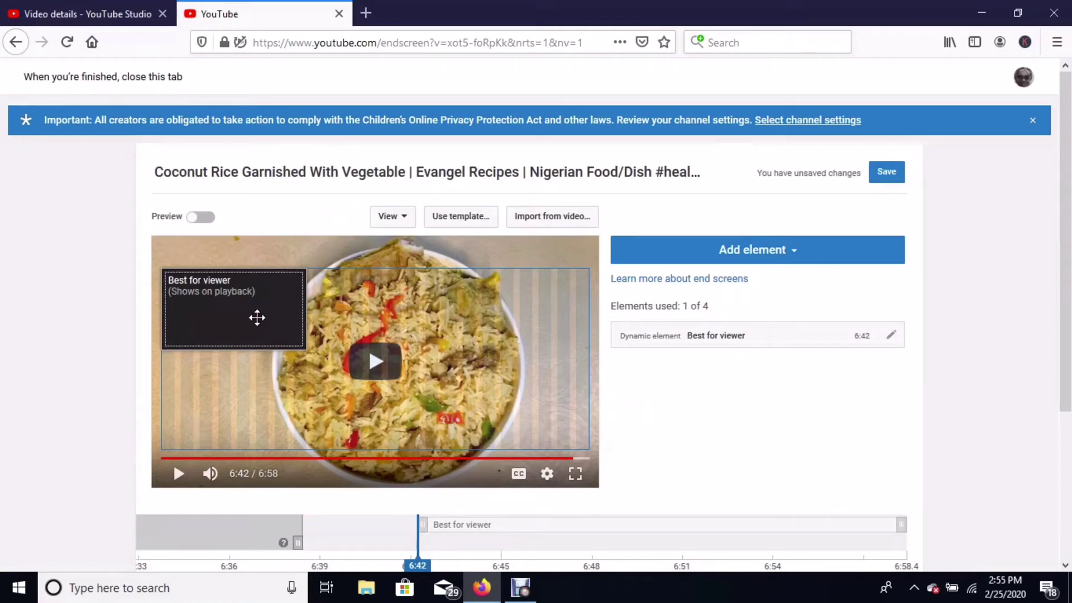
drag(244, 313, 226, 465)
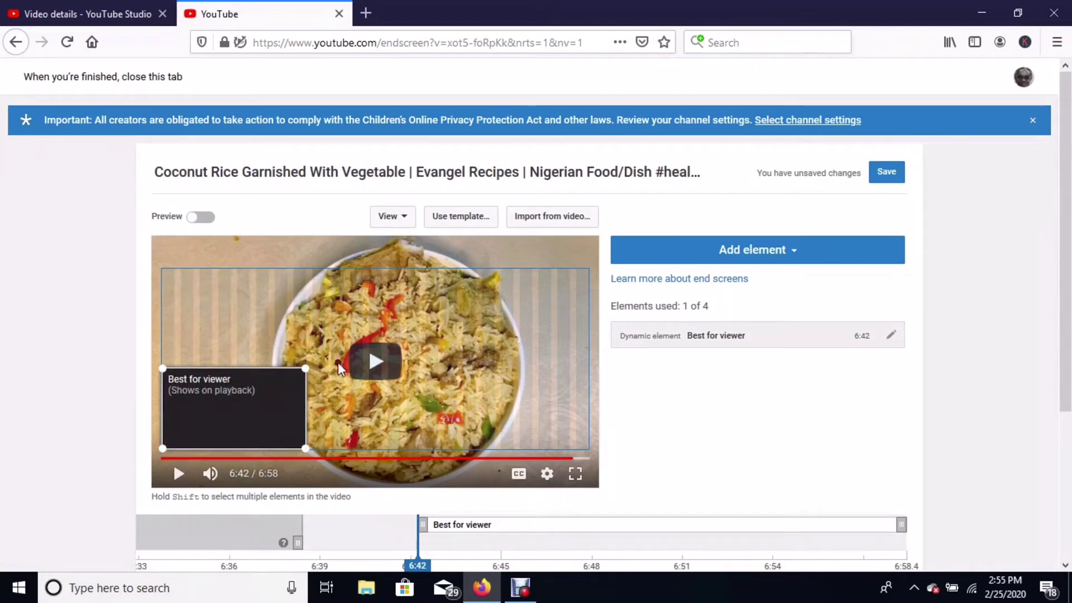
Add the uploaded Vegetable Nigerian Jellof Rice video as an end screen element and place it in the upper-right corner of the end screen area.
click(766, 251)
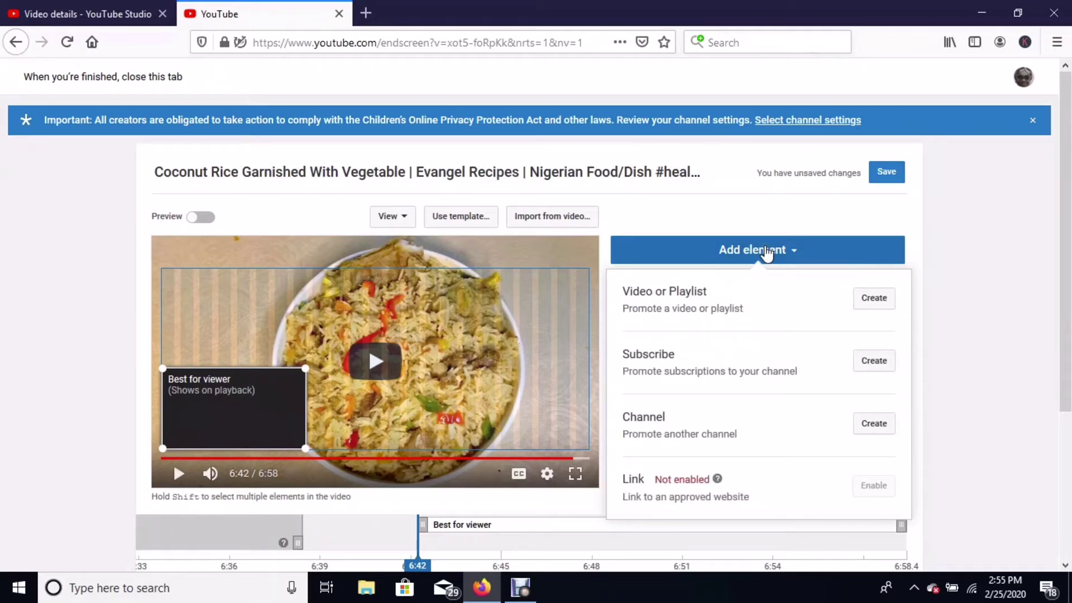
click(872, 300)
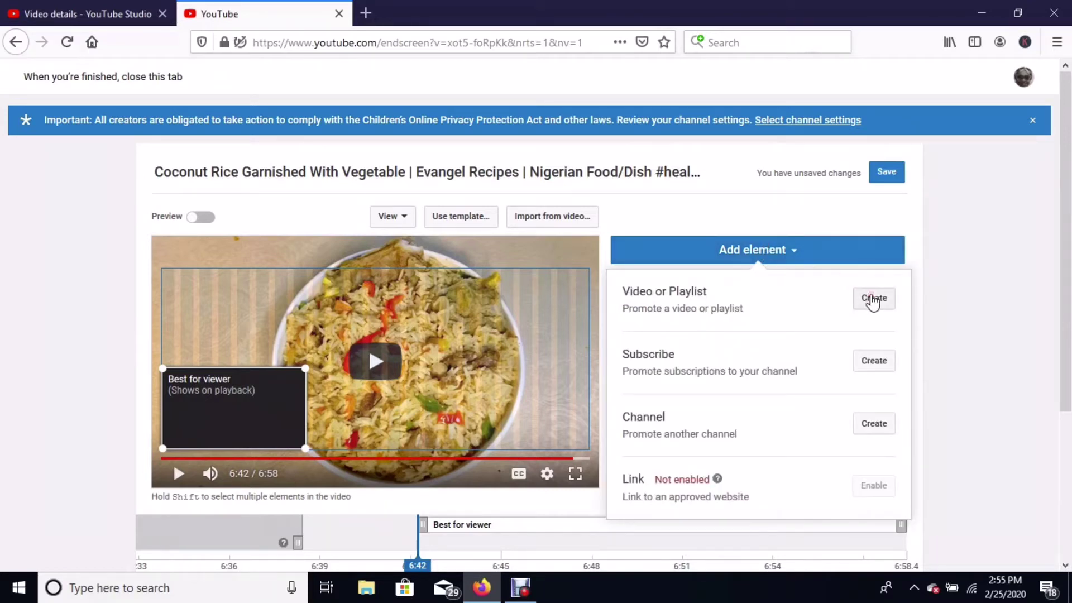
click(873, 300)
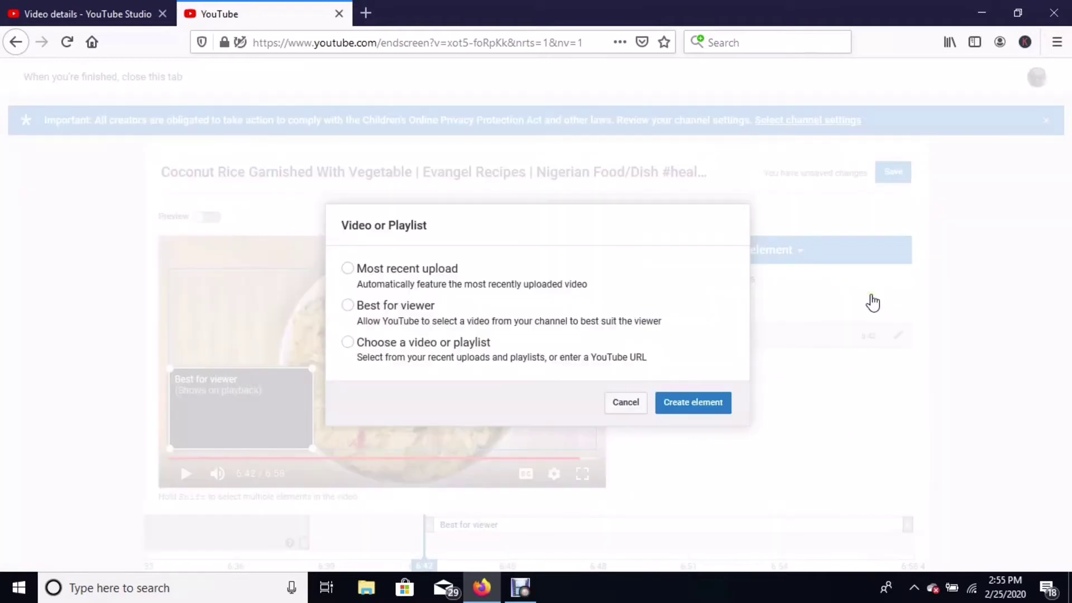
click(348, 342)
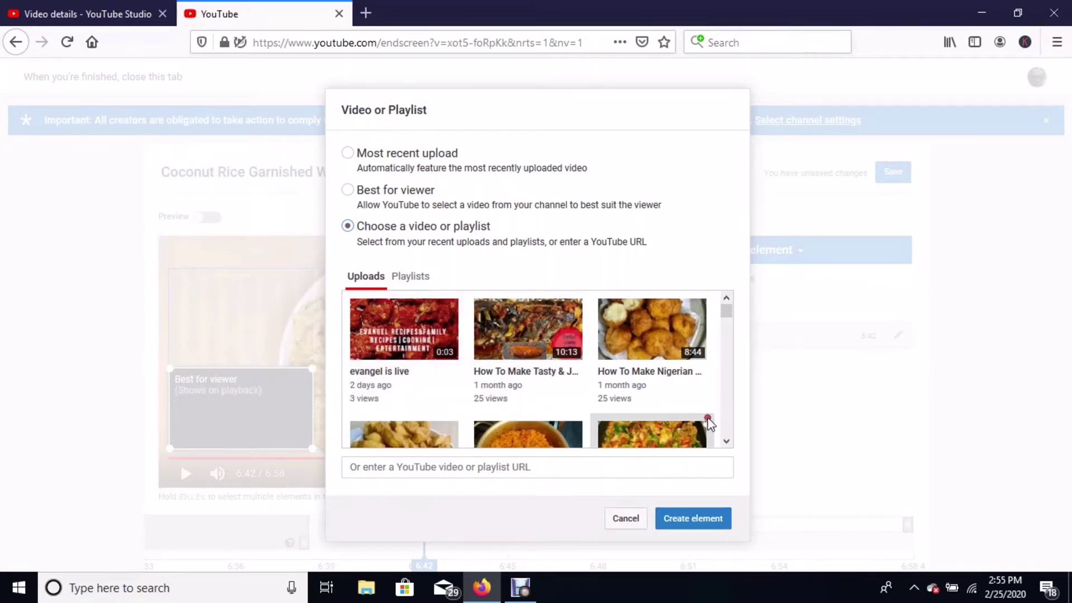
click(727, 441)
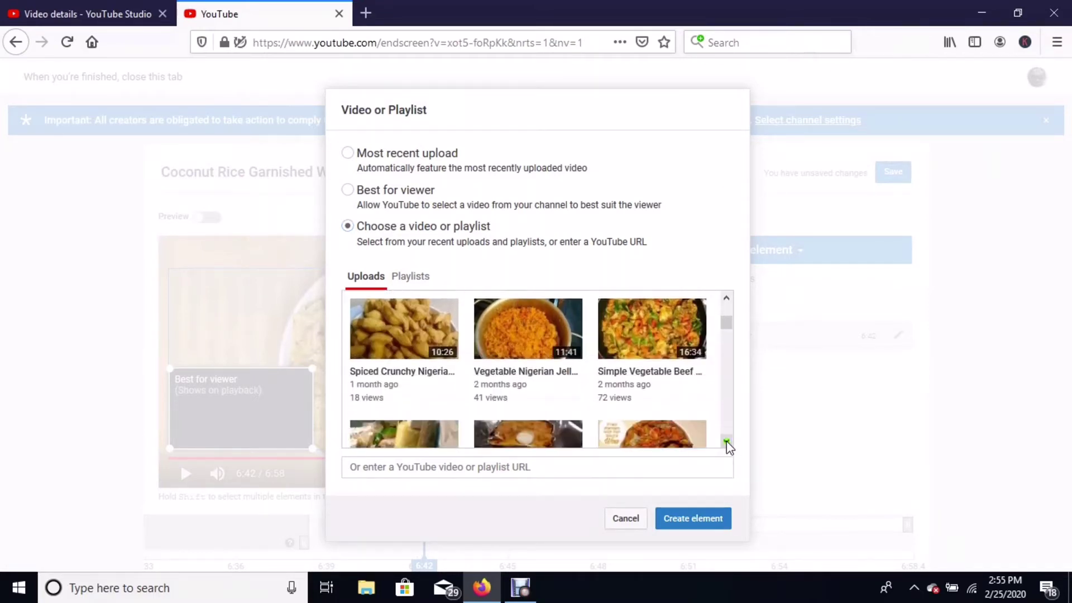
click(506, 330)
click(712, 519)
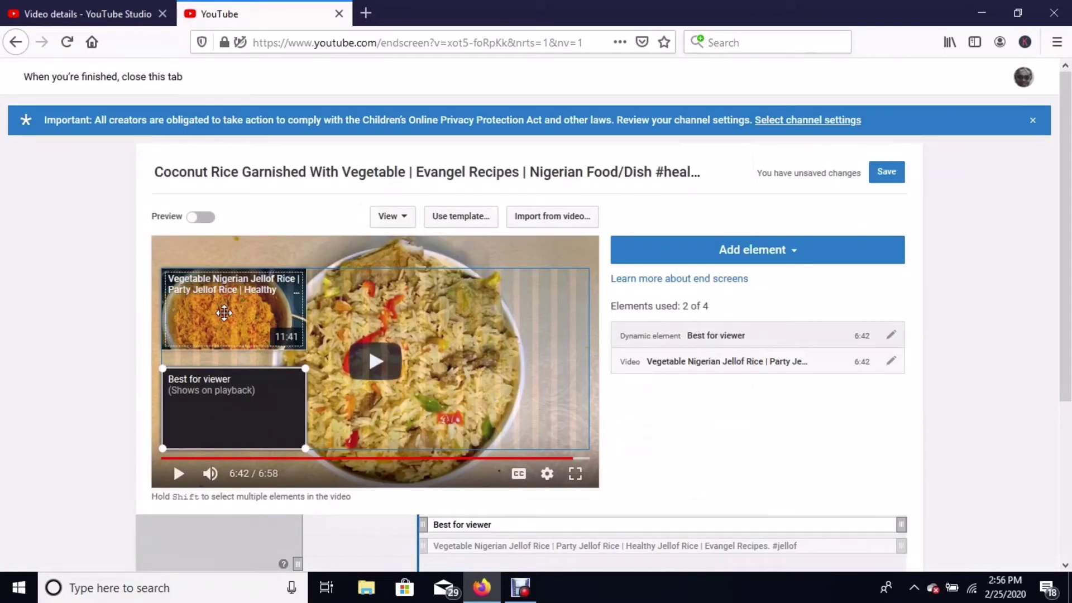
drag(224, 313, 516, 298)
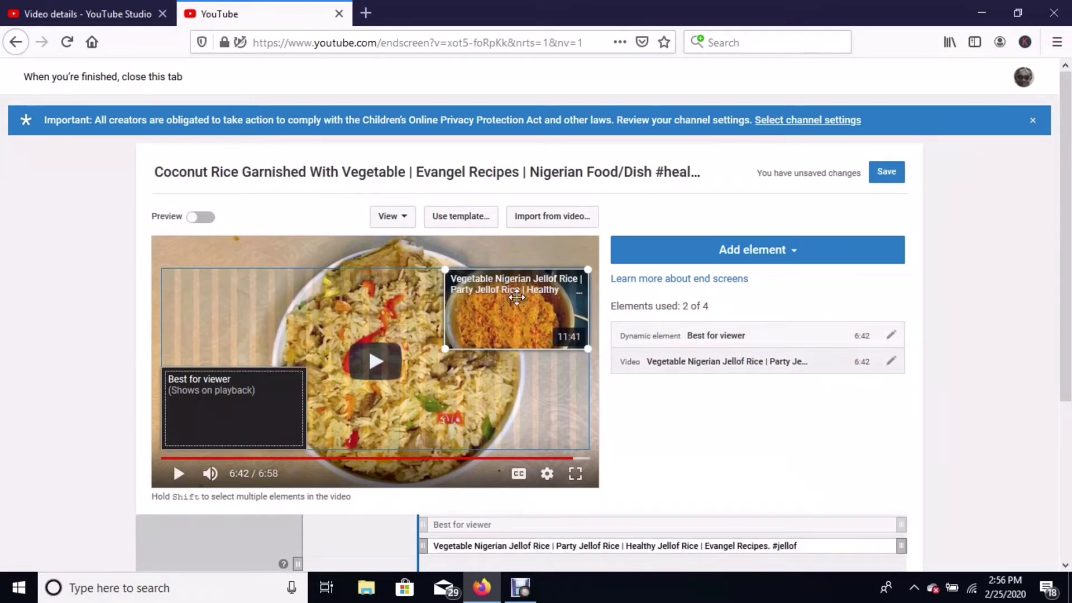
Add a Subscribe element for the channel to the end screen and save the changes.
click(719, 248)
click(742, 250)
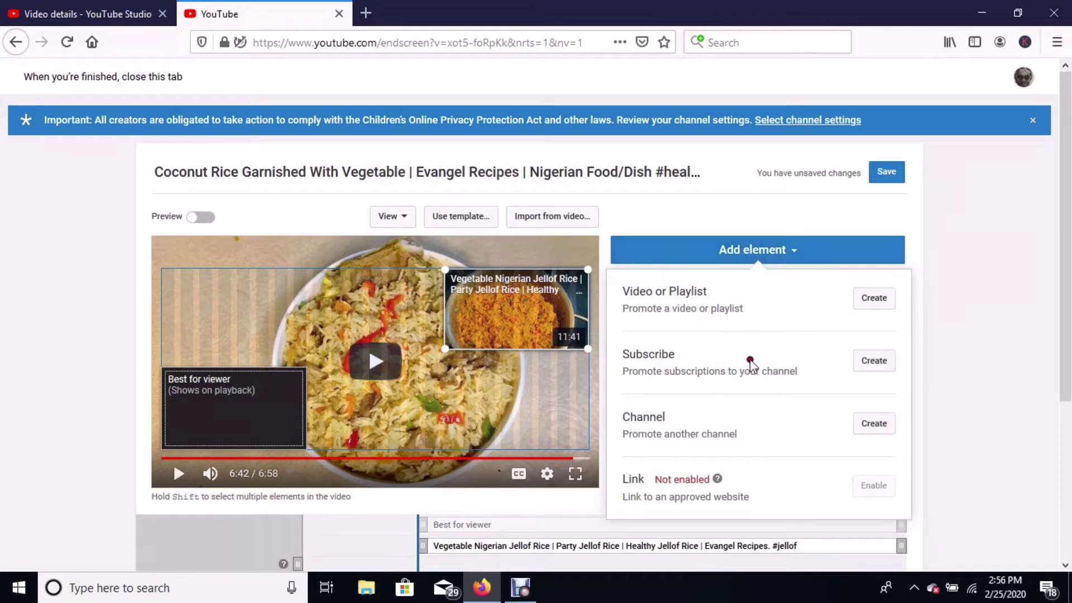
click(865, 362)
click(867, 363)
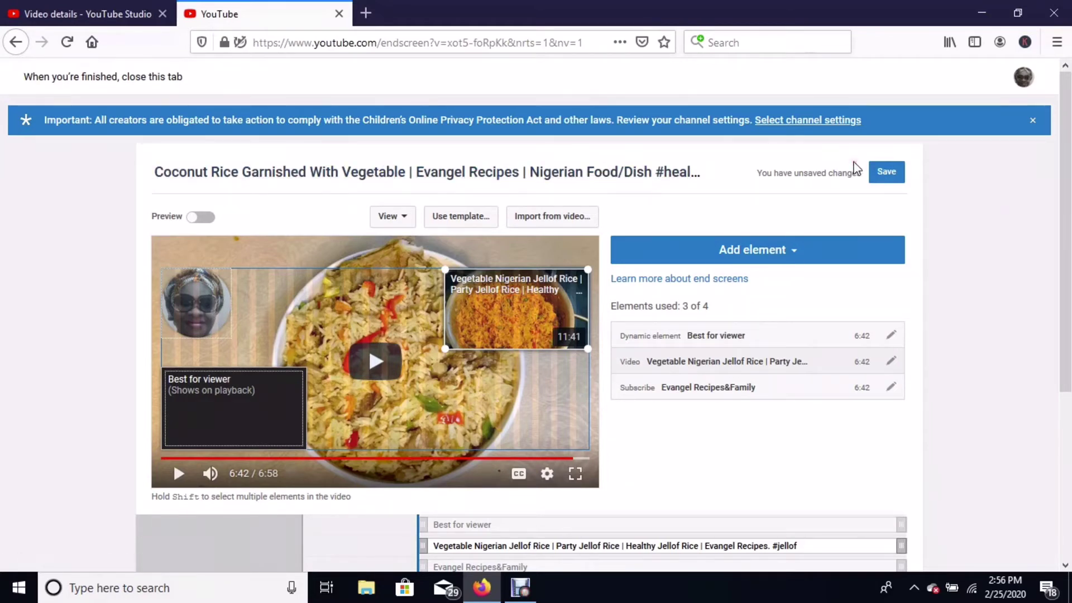
click(882, 175)
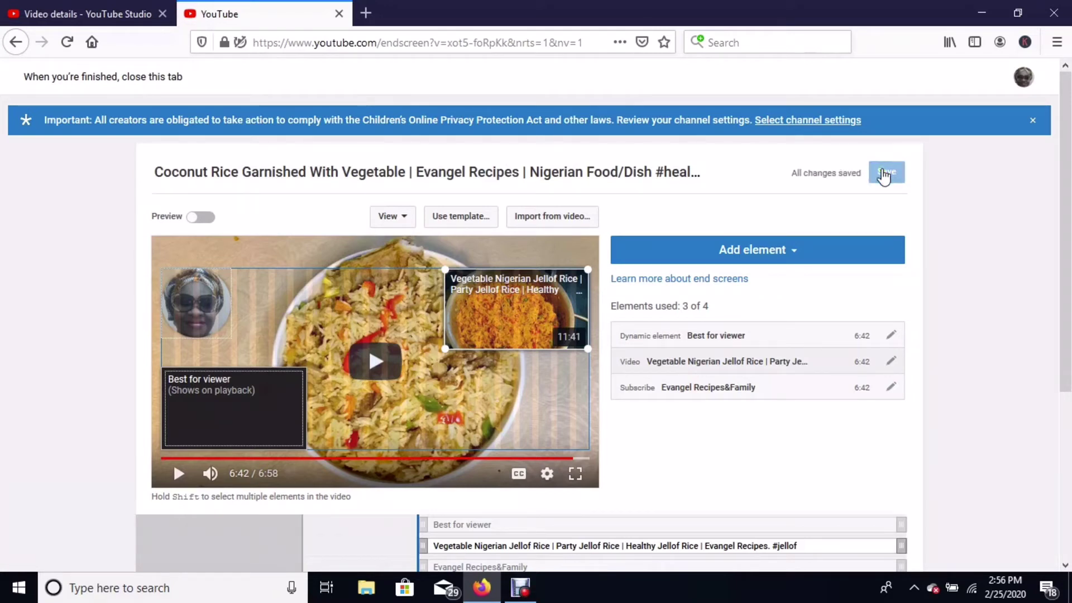
Set the jellof rice video element to start at 6:39 and the Subscribe element at 6:44, and save the end screen.
click(1065, 565)
click(1064, 565)
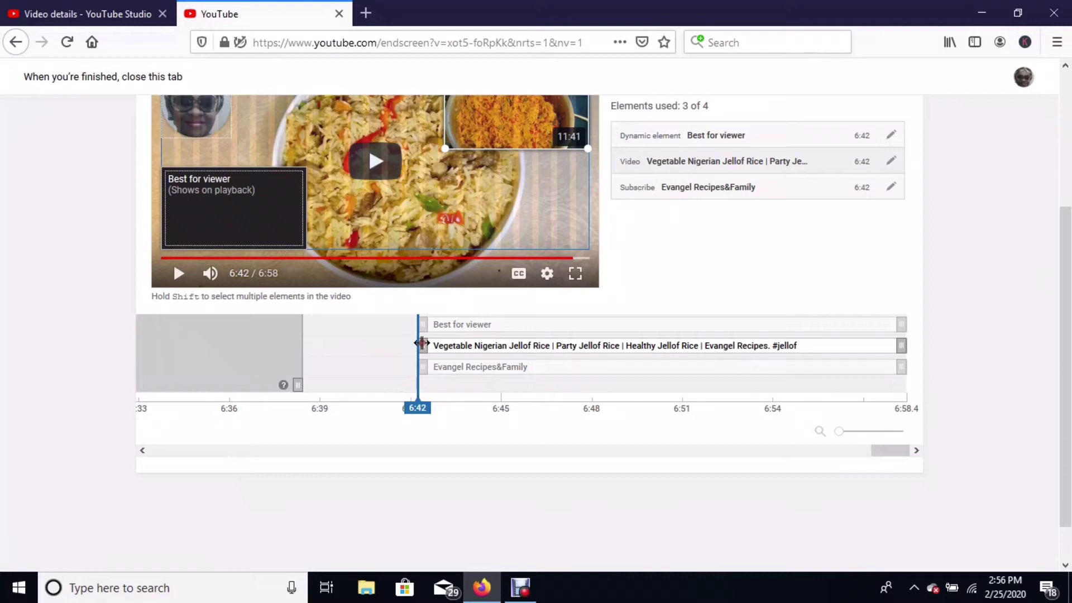
drag(422, 343, 345, 349)
drag(423, 377, 500, 375)
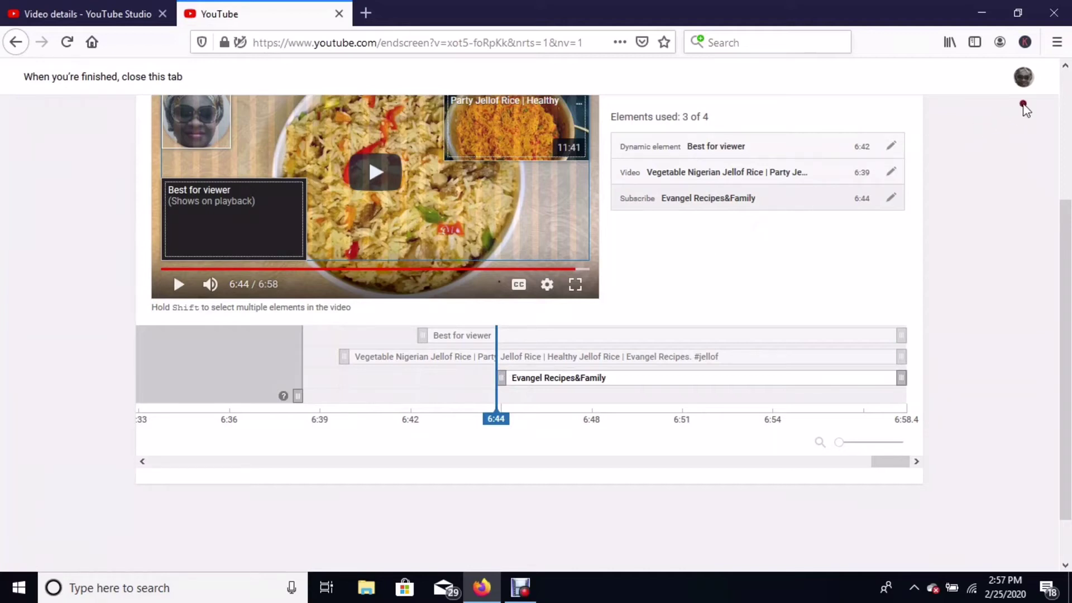
scroll(1061, 72, up, 3)
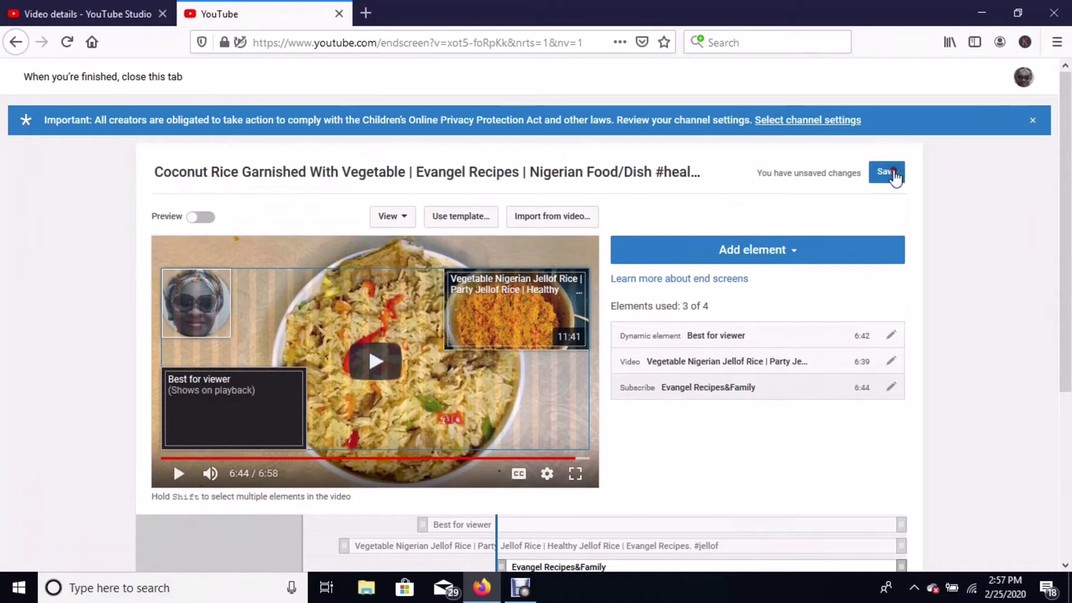
click(894, 175)
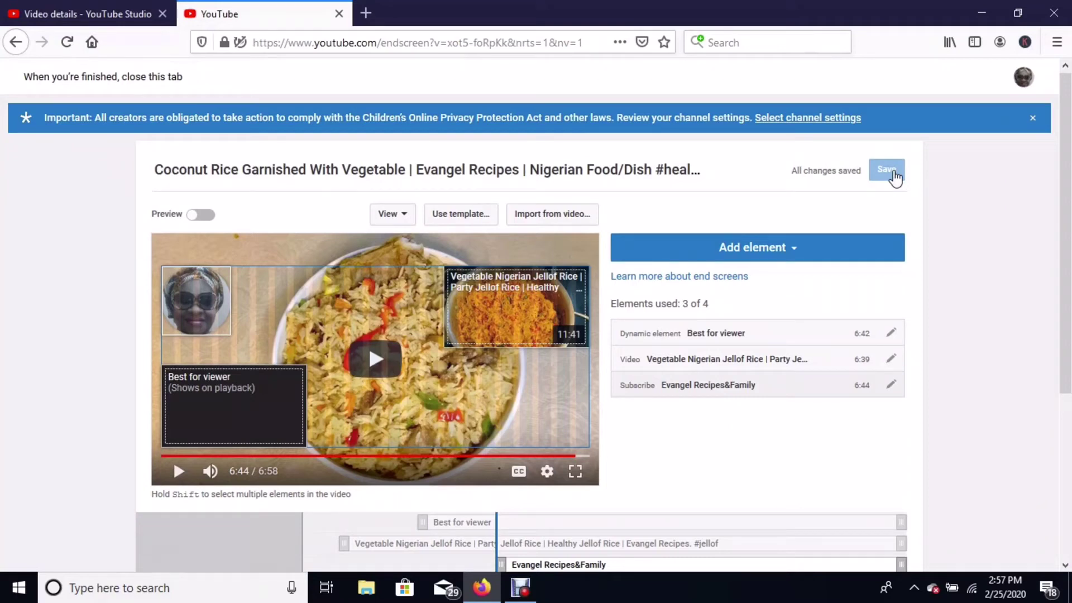
Open the cards editor from the coconut rice video's details and add a video card for Vegetable Nigerian Jellof Rice at 3:58.
click(110, 13)
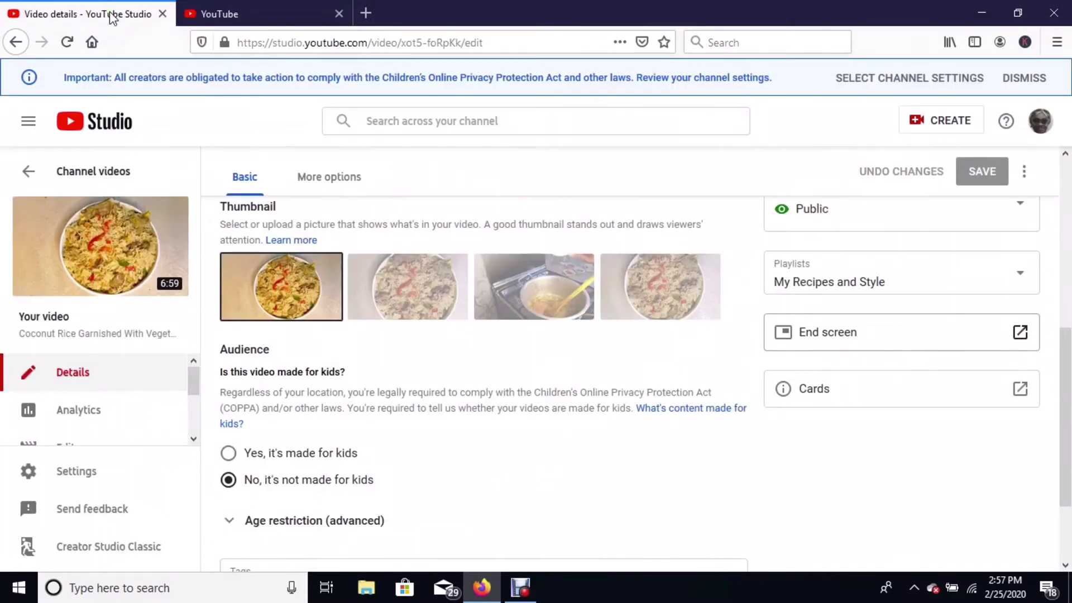
click(877, 395)
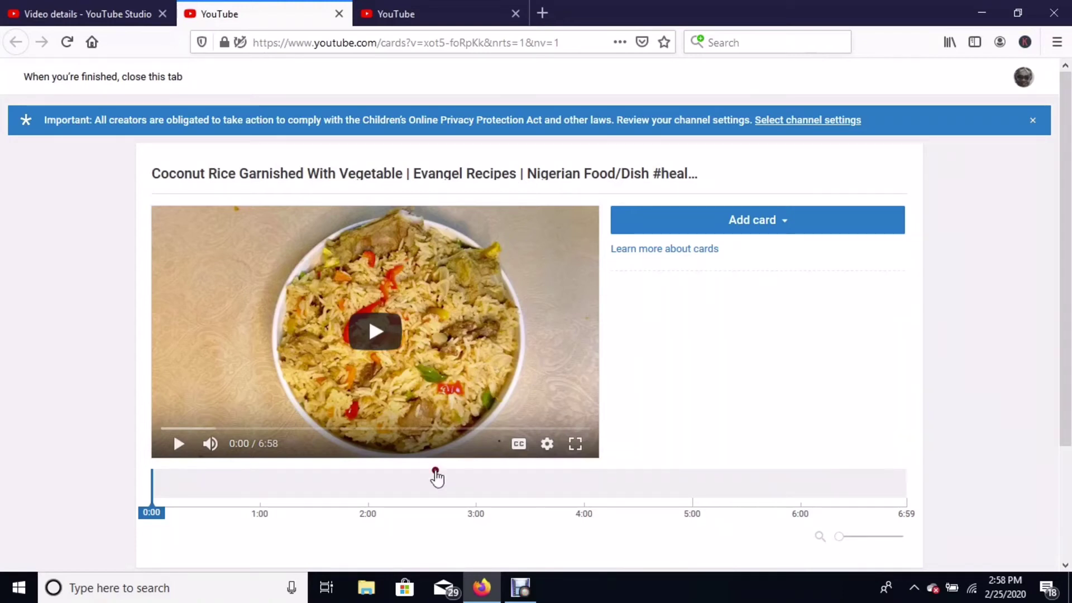
drag(150, 513, 581, 511)
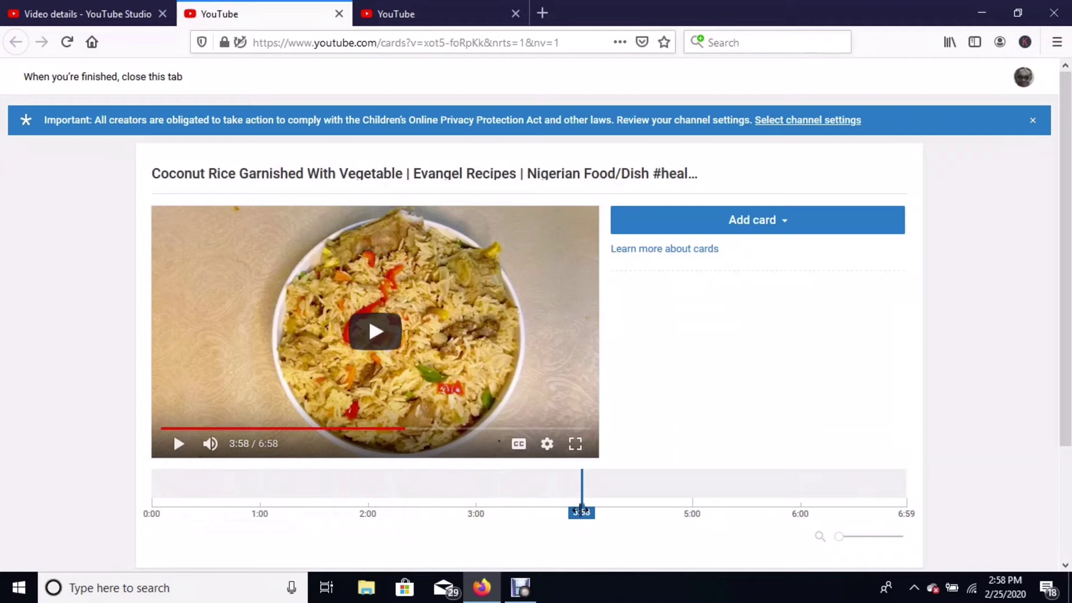
click(735, 215)
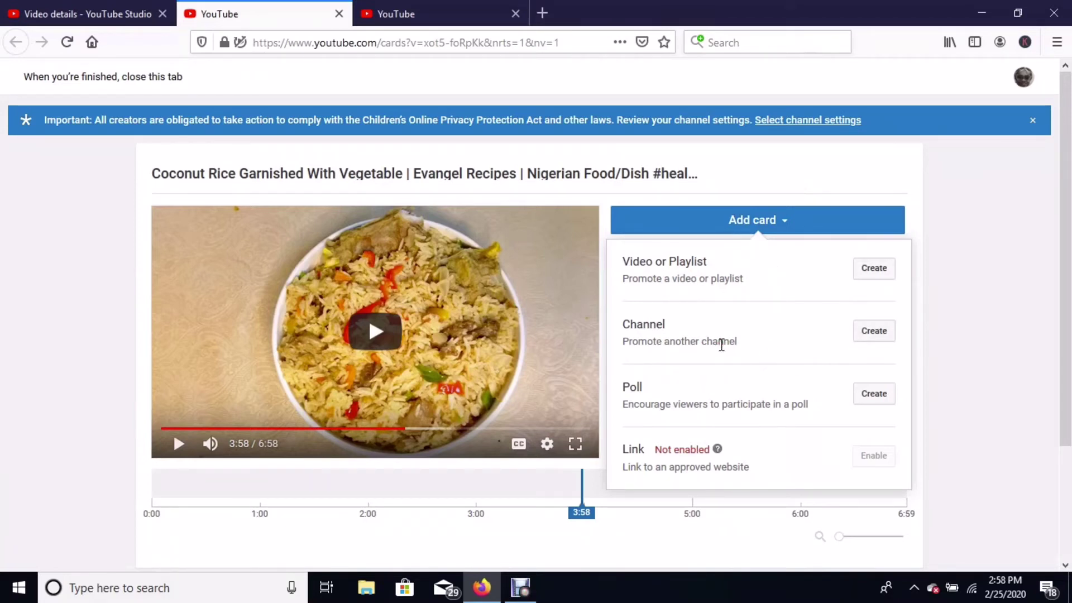
click(867, 274)
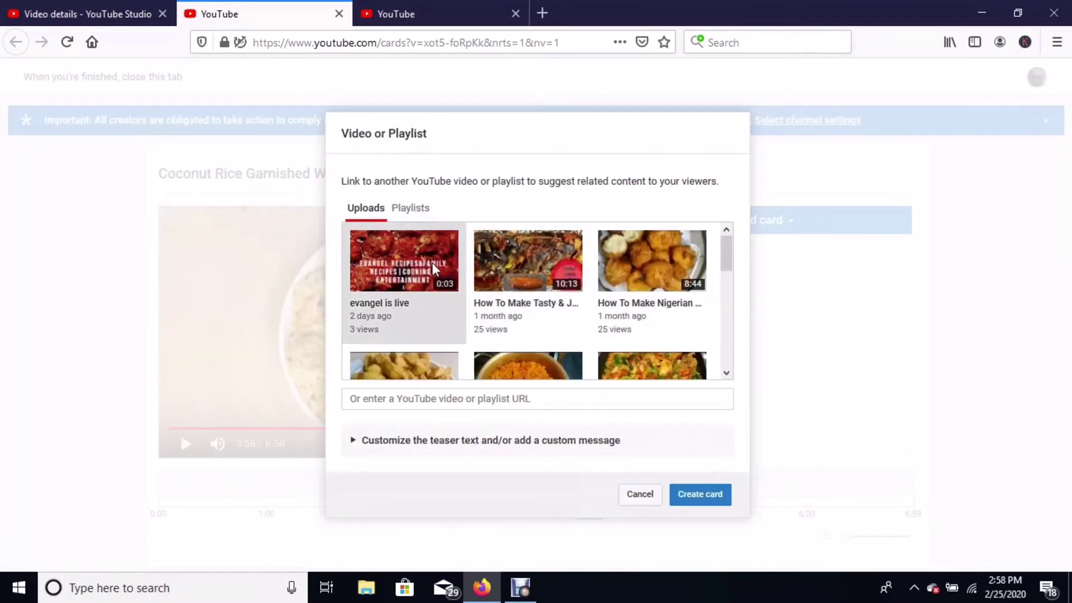
click(727, 373)
click(726, 373)
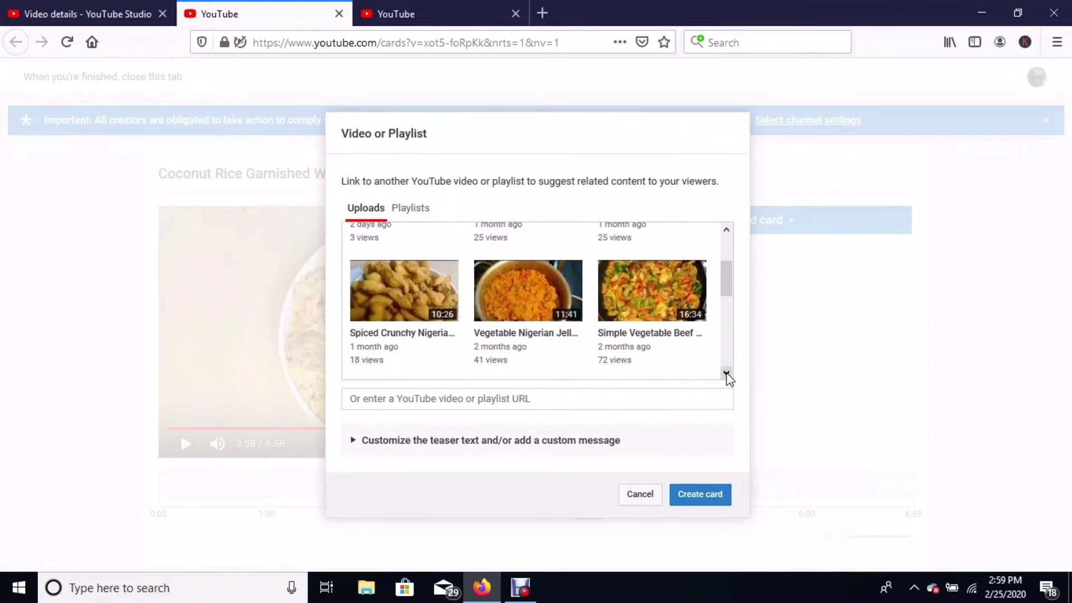
click(530, 287)
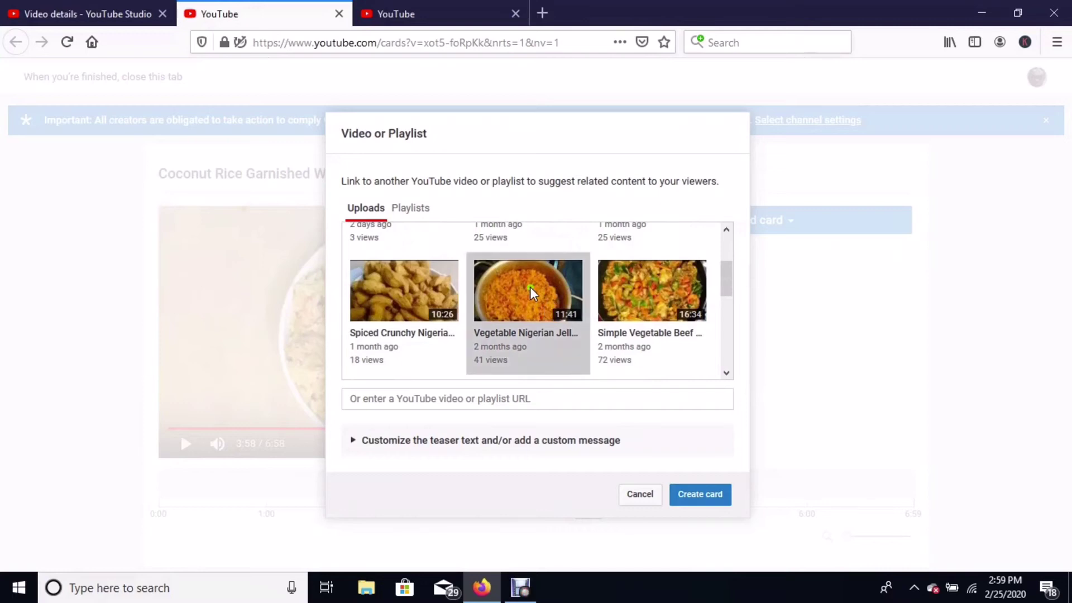
click(712, 496)
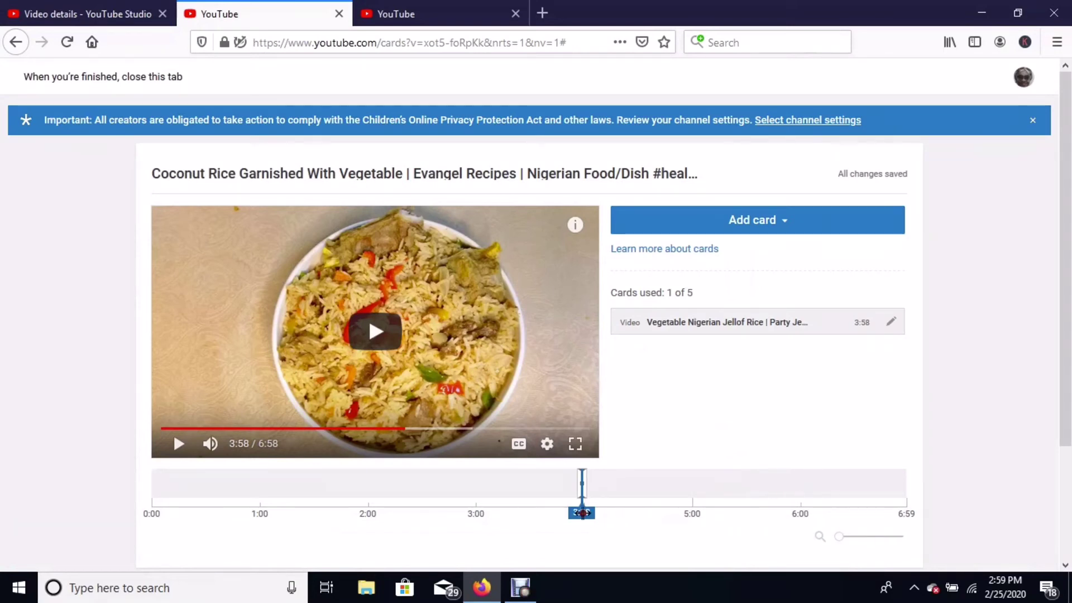
Add a playlist card for My Recipes and Style at 5:31, and close the cards and end screen editors.
drag(582, 512, 748, 510)
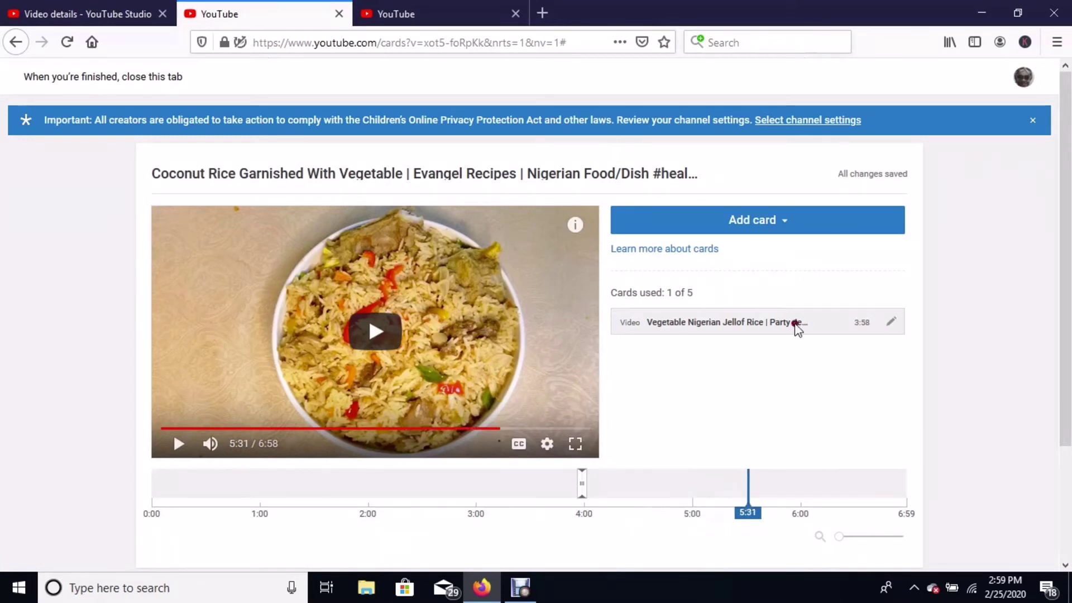
click(770, 224)
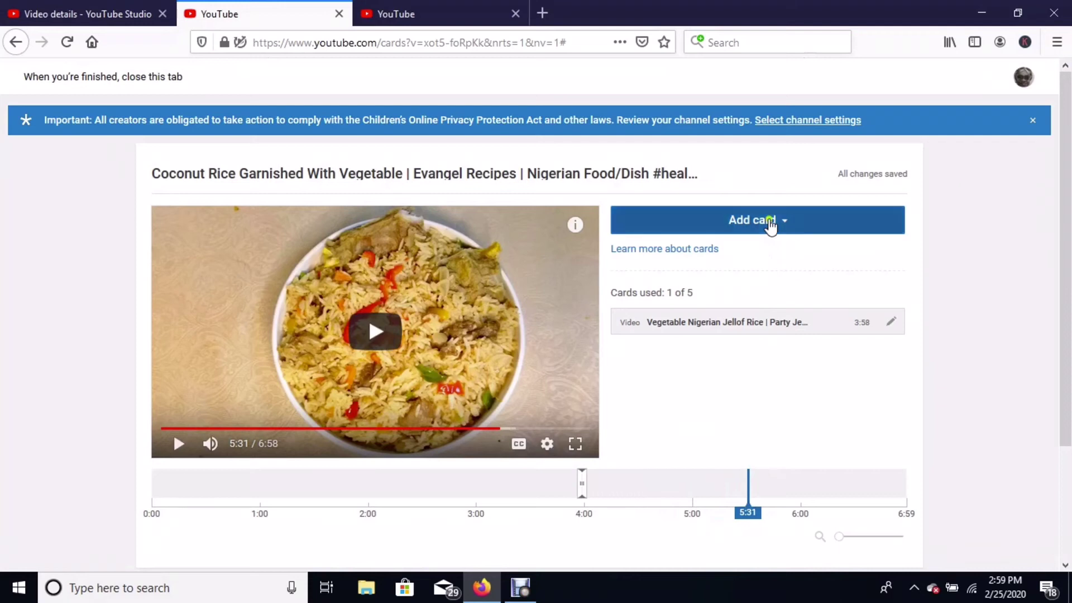
click(876, 269)
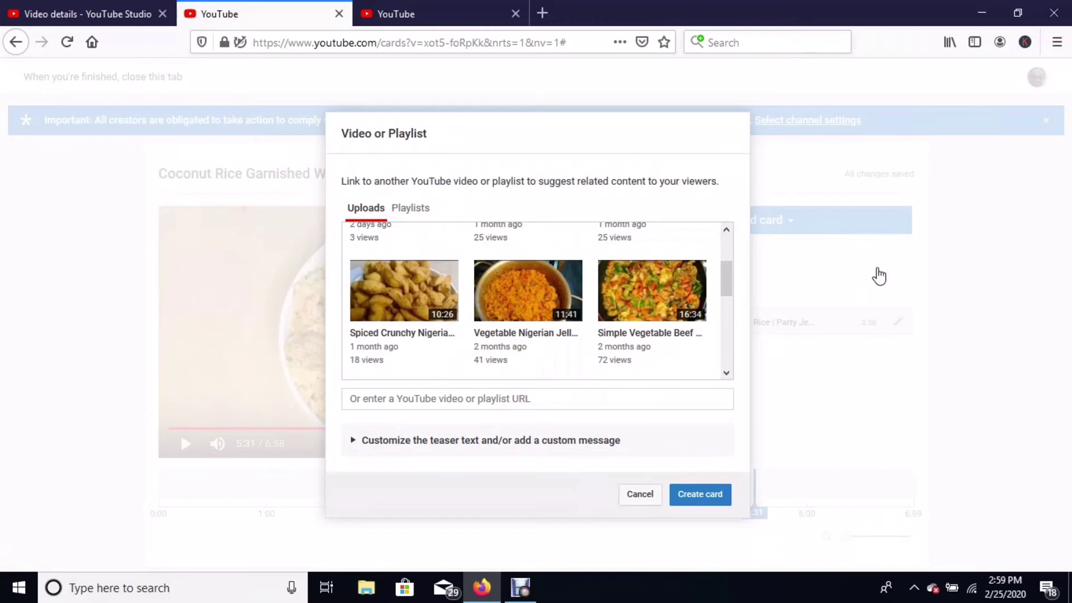
click(410, 211)
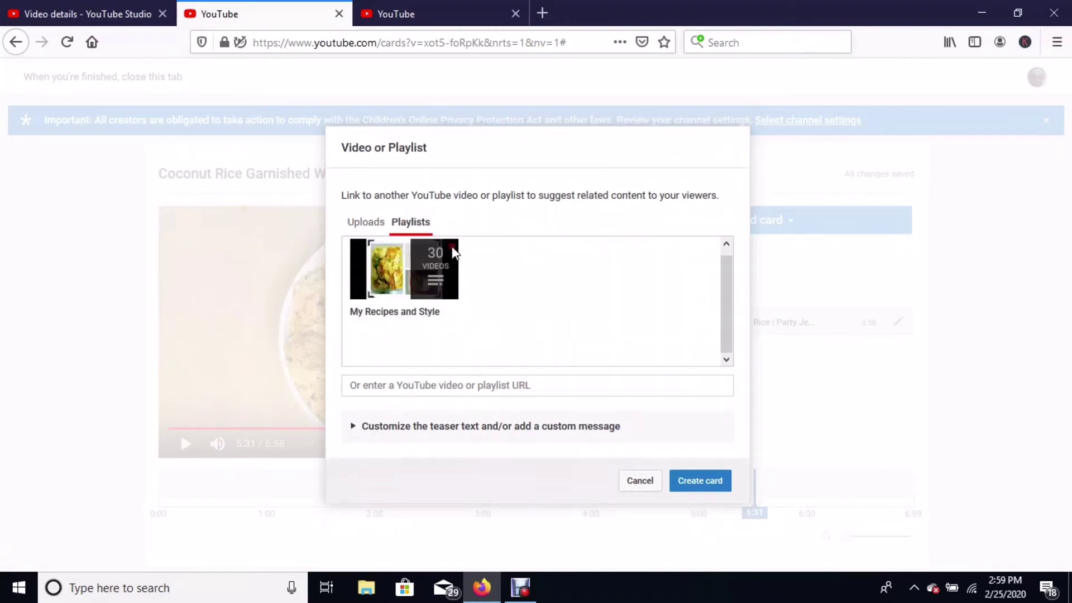
click(419, 264)
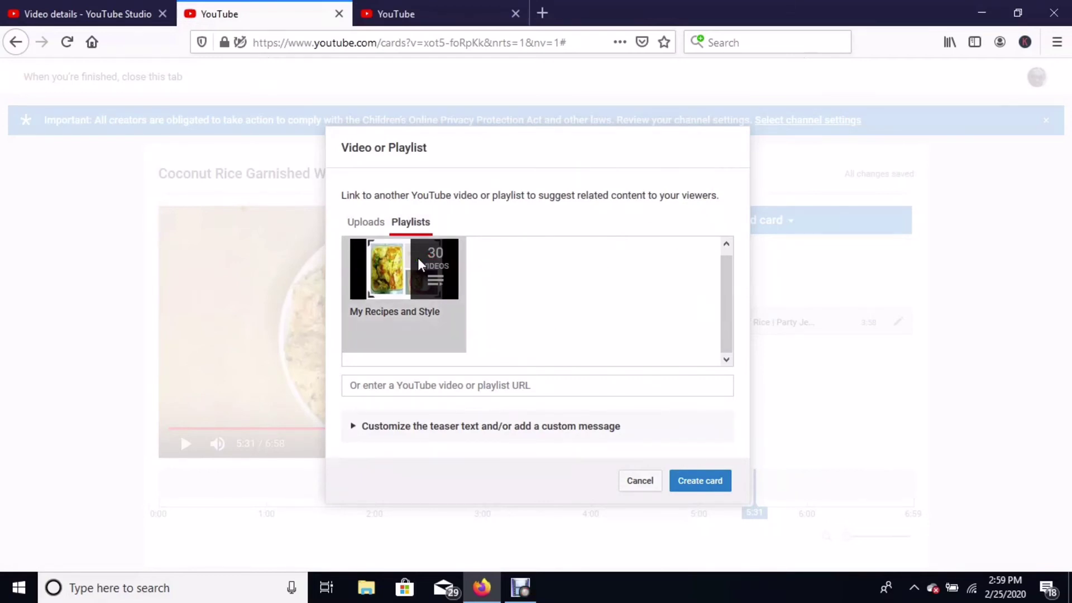
click(698, 481)
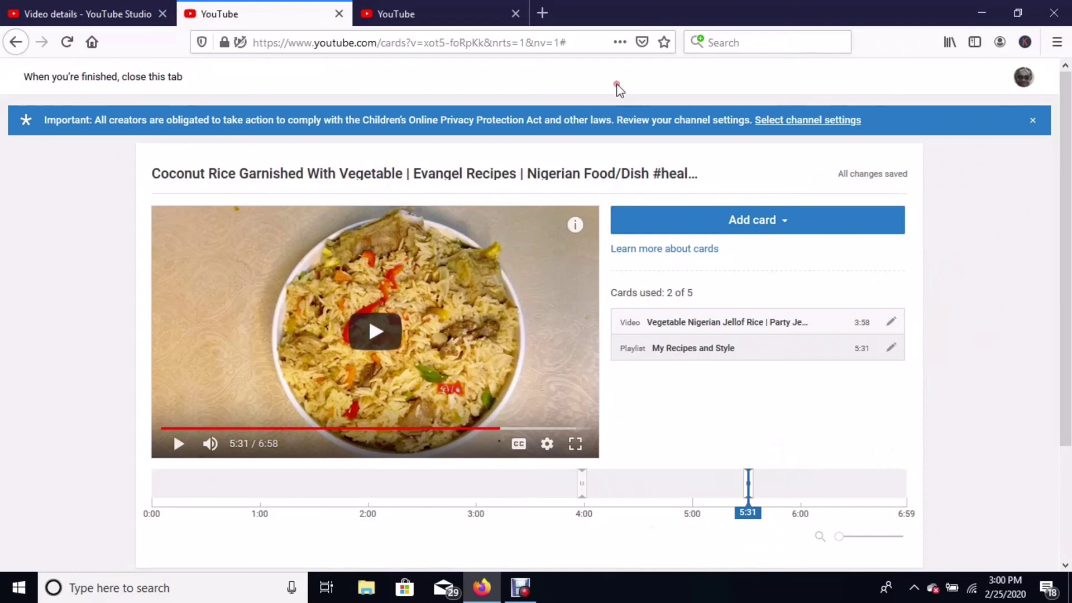
click(516, 13)
click(336, 13)
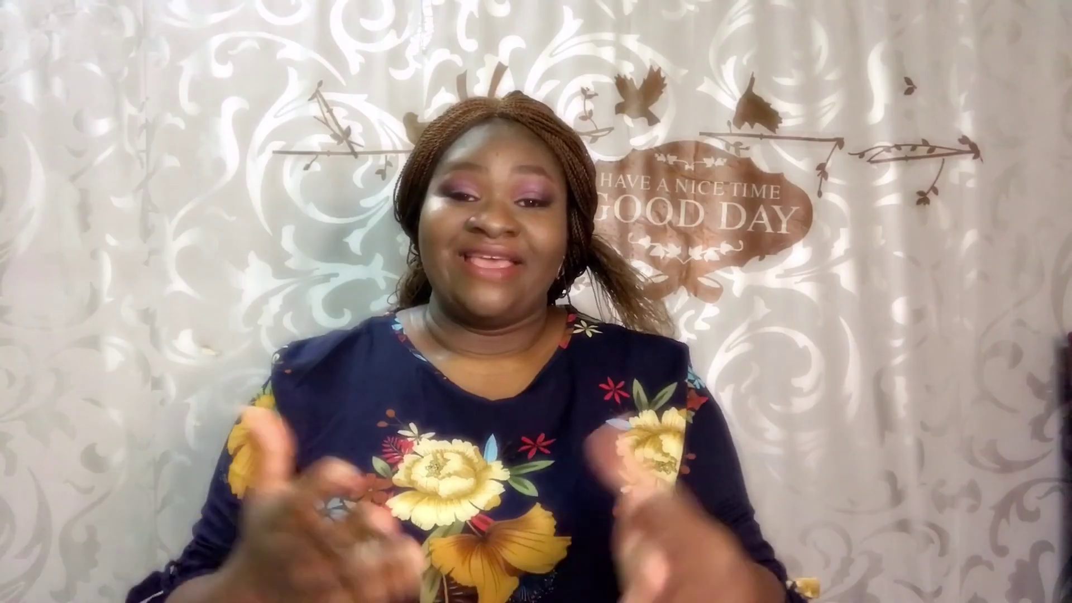